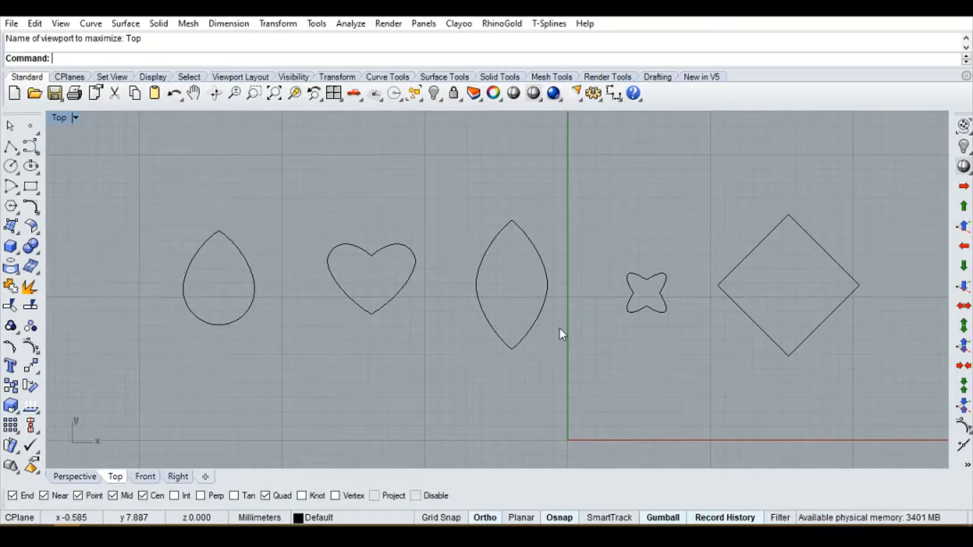
# Switch to the maximized Perspective view and orbit in on the teardrop curve.
pyautogui.hotkey('ctrl', 'F4')
pyautogui.moveTo(591, 328); pyautogui.dragTo(493, 291, button='right')
pyautogui.scroll(-3, 549, 259)
pyautogui.scroll(11, 375, 262)
pyautogui.scroll(-6, 537, 257)
pyautogui.scroll(8, 352, 285)
pyautogui.scroll(3, 351, 286)
pyautogui.scroll(-5, 532, 341)
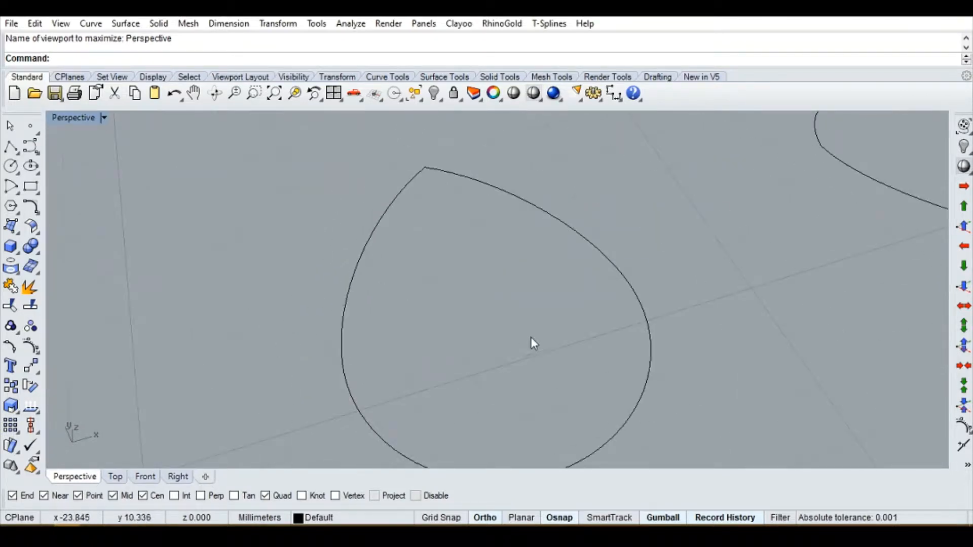
pyautogui.scroll(-3, 532, 341)
pyautogui.moveTo(532, 341)
pyautogui.mouseDown(button='right')
pyautogui.moveTo(563, 376)
pyautogui.moveTo(537, 348)
pyautogui.moveTo(583, 316)
pyautogui.moveTo(526, 355)
pyautogui.moveTo(545, 350)
pyautogui.moveTo(537, 350)
pyautogui.mouseUp(button='right')
# Select the teardrop curve and turn off the Gumball.
pyautogui.click(541, 328)
pyautogui.scroll(-4, 584, 316)
pyautogui.scroll(7, 516, 339)
pyautogui.scroll(-6, 515, 338)
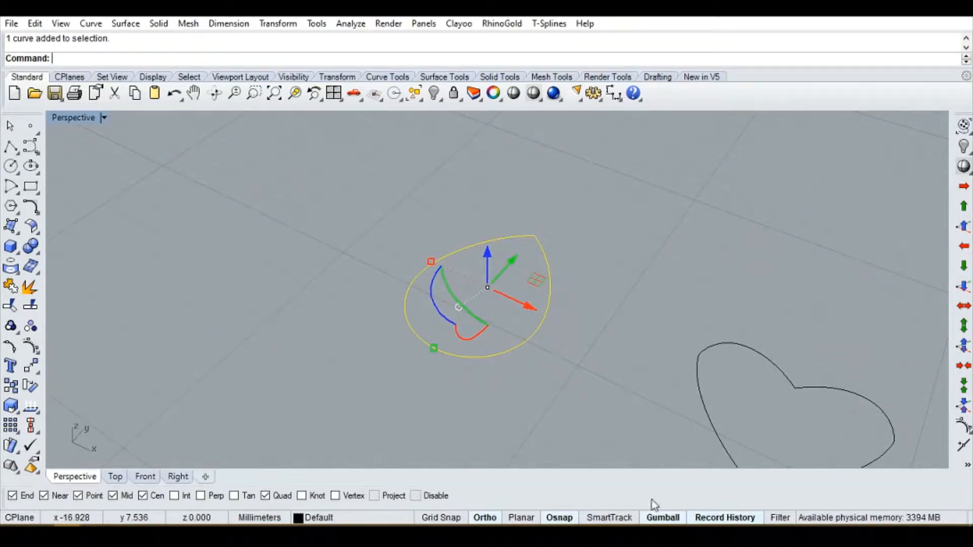
pyautogui.scroll(-4, 495, 251)
pyautogui.moveTo(495, 252)
pyautogui.mouseDown(button='right')
pyautogui.moveTo(536, 287)
pyautogui.moveTo(500, 264)
pyautogui.mouseUp(button='right')
pyautogui.scroll(9, 500, 262)
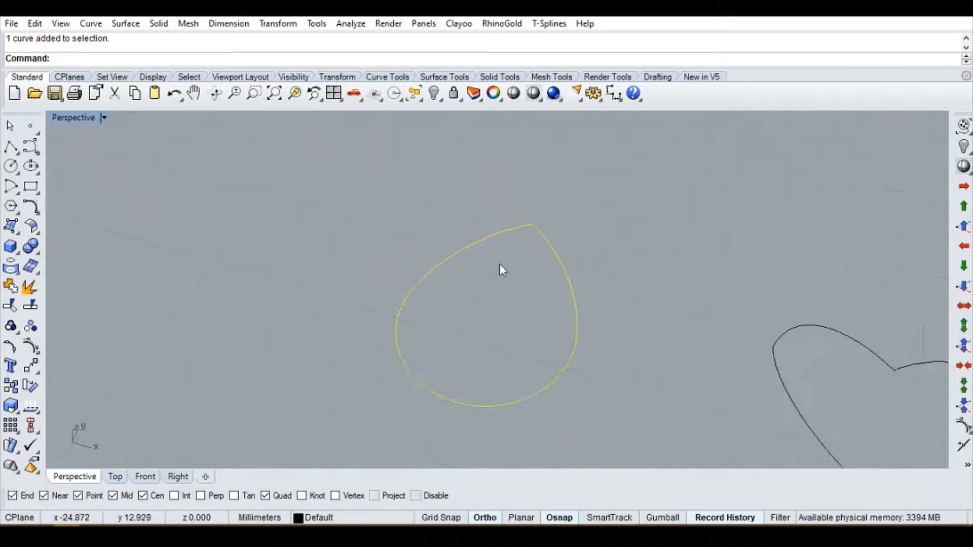
pyautogui.scroll(-4, 486, 284)
pyautogui.moveTo(592, 357); pyautogui.dragTo(582, 317, button='right')
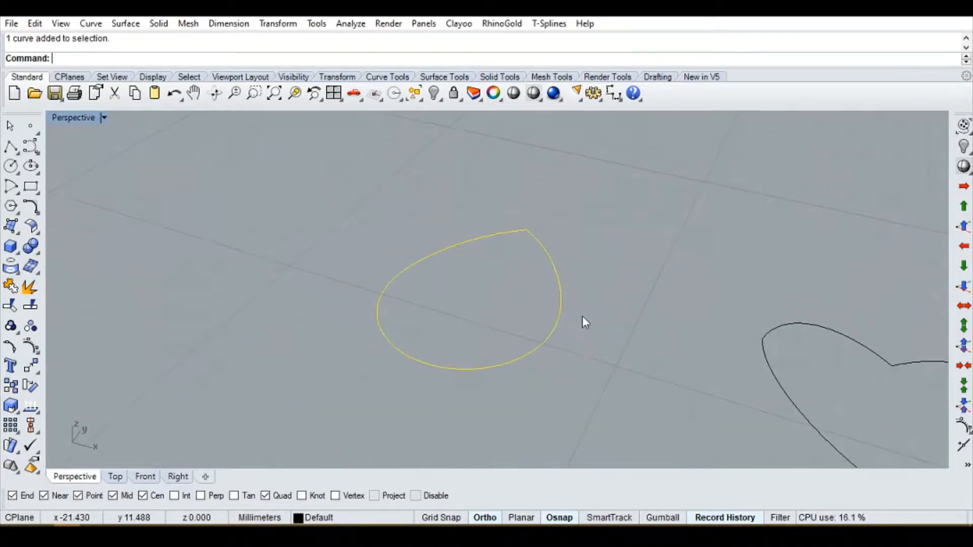
# Fill the selected teardrop curve with a Patch surface using 10 U and V spans and automatic trim, previewing it before accepting.
pyautogui.click(444, 77)
pyautogui.scroll(-6, 480, 176)
pyautogui.moveTo(475, 188); pyautogui.dragTo(582, 238, button='right')
pyautogui.scroll(11, 488, 226)
pyautogui.scroll(-5, 487, 227)
pyautogui.scroll(3, 534, 172)
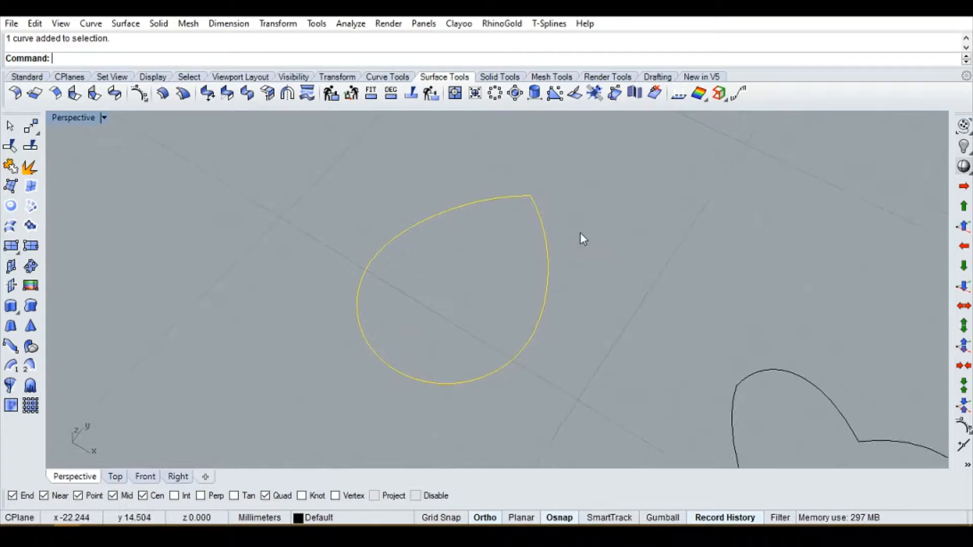
pyautogui.click(30, 226)
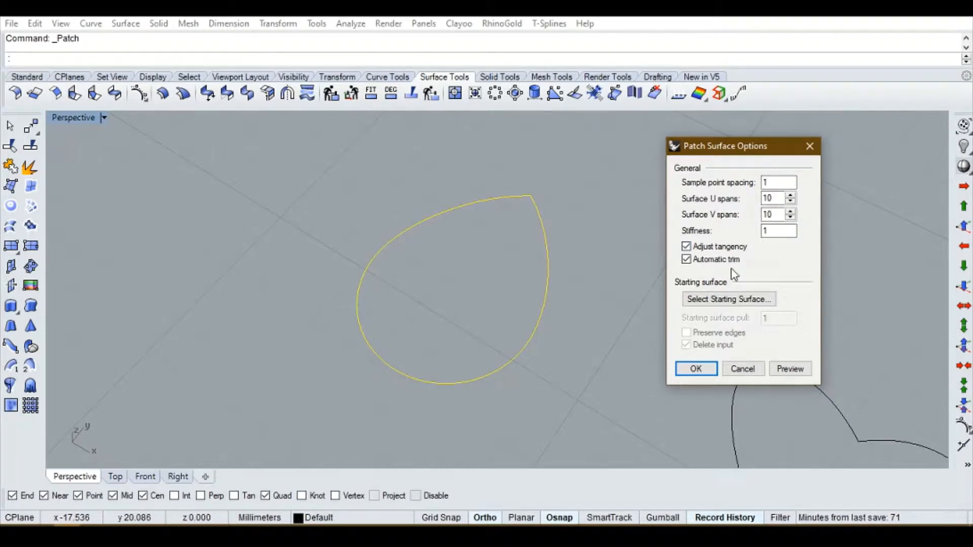
pyautogui.click(799, 375)
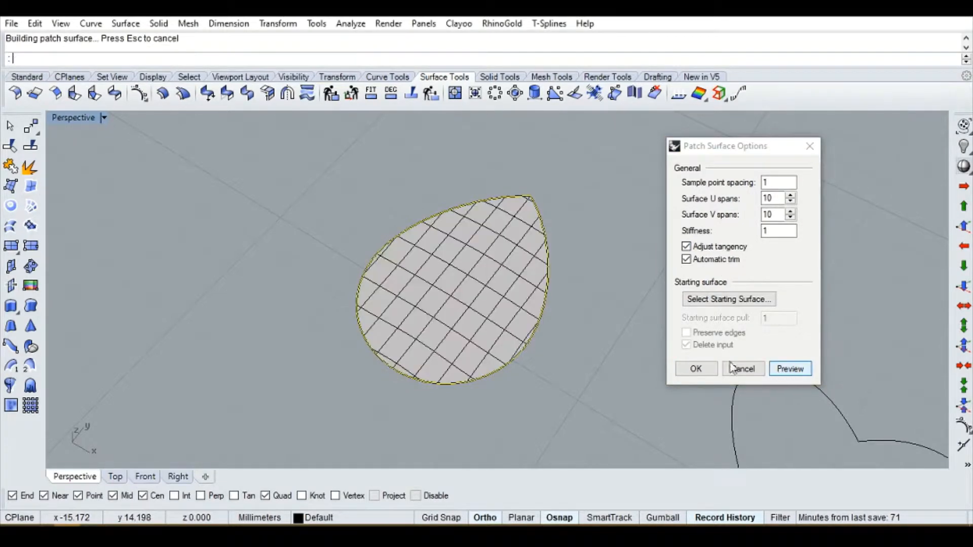
pyautogui.moveTo(590, 300); pyautogui.dragTo(455, 285, button='right')
pyautogui.scroll(-6, 517, 261)
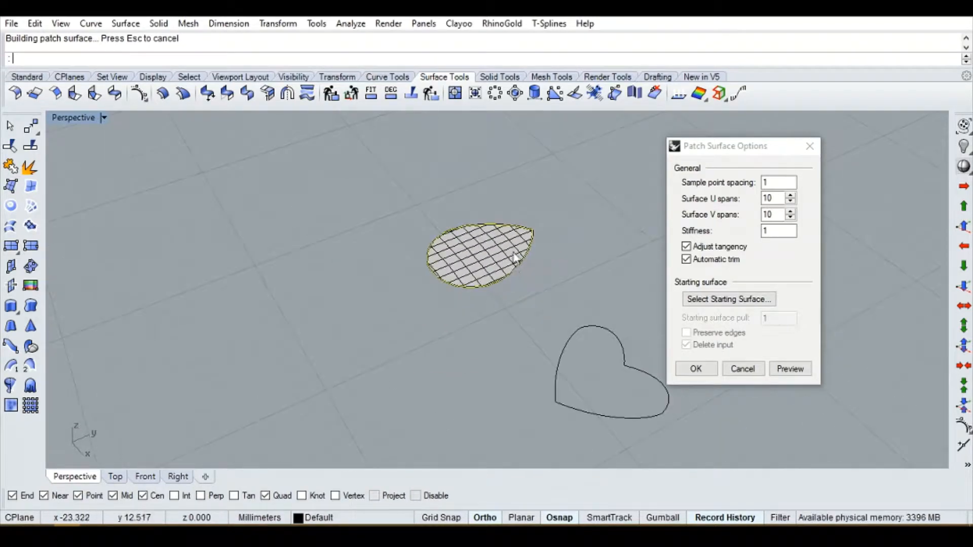
pyautogui.scroll(11, 520, 262)
pyautogui.moveTo(521, 263); pyautogui.dragTo(458, 258, button='right')
pyautogui.scroll(-3, 450, 251)
pyautogui.click(695, 370)
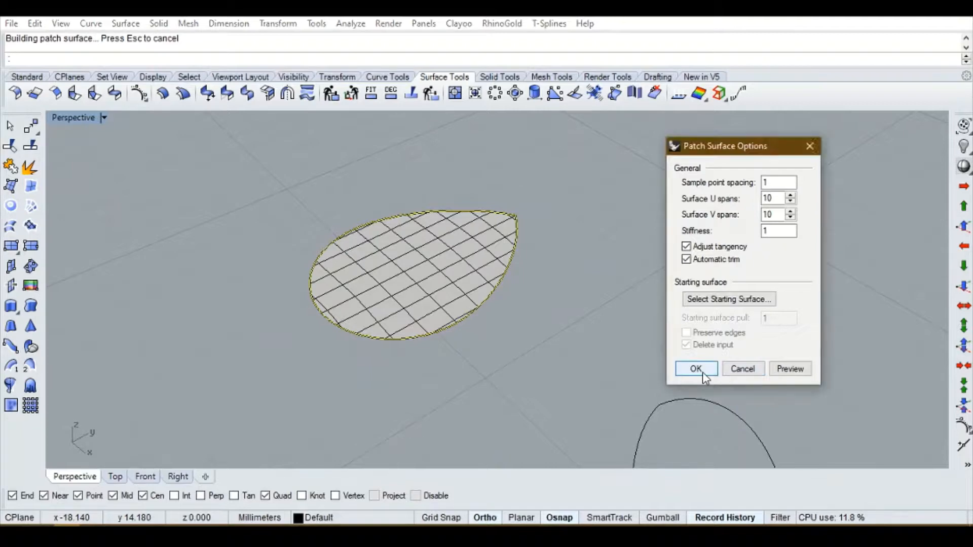
# Move the teardrop's patch surface to Layer 01.
pyautogui.moveTo(478, 321); pyautogui.dragTo(432, 360, button='right')
pyautogui.scroll(5, 419, 275)
pyautogui.scroll(-2, 429, 276)
pyautogui.moveTo(429, 276); pyautogui.dragTo(491, 304, button='right')
pyautogui.click(433, 272)
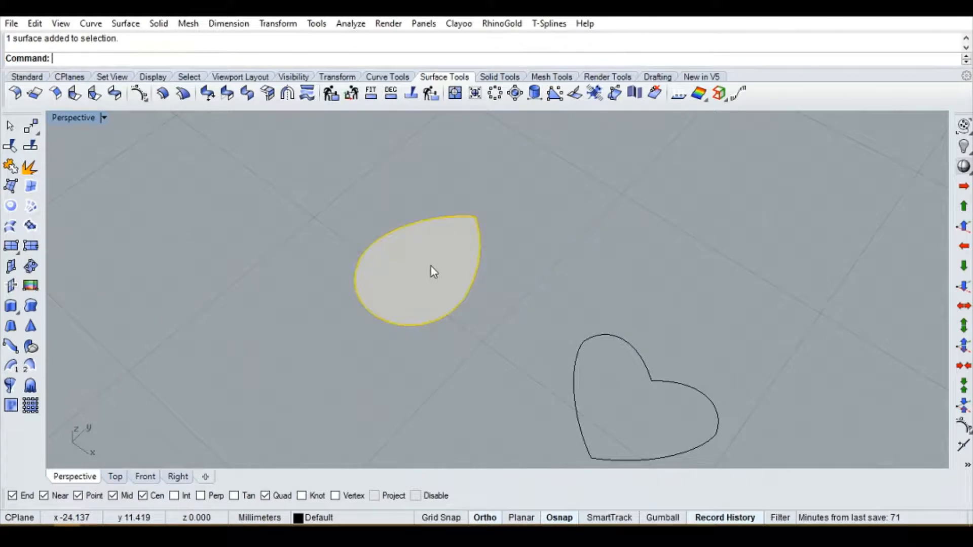
pyautogui.click(327, 522)
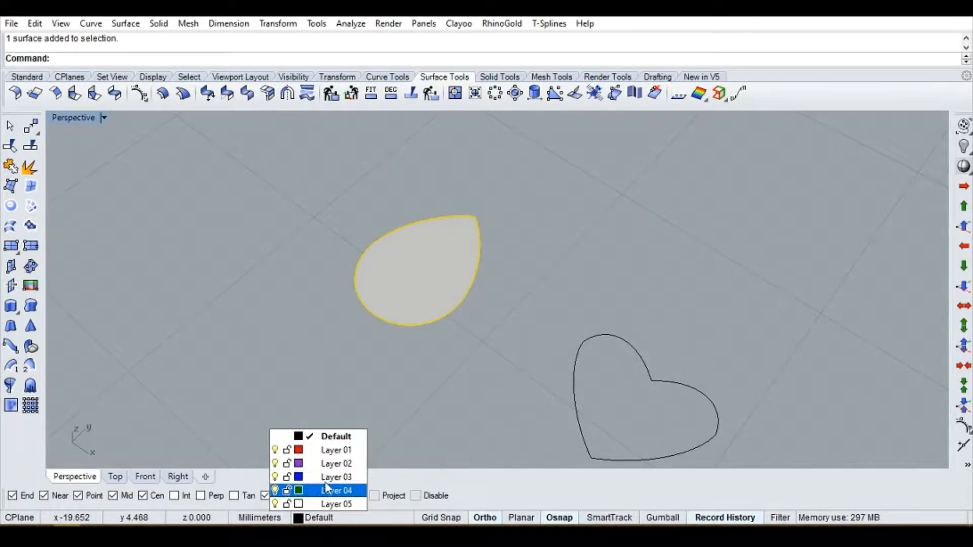
pyautogui.click(335, 450)
pyautogui.moveTo(437, 400); pyautogui.dragTo(364, 363, button='right')
pyautogui.scroll(-5, 413, 327)
pyautogui.scroll(10, 413, 294)
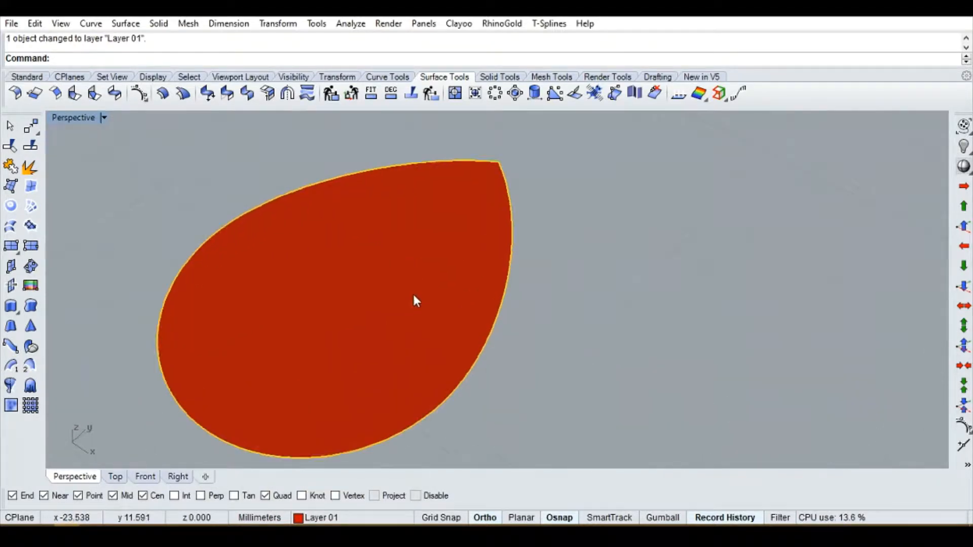
# Fill the heart curve with a Patch surface using 10 U and V spans, previewing it before accepting.
pyautogui.scroll(-6, 409, 289)
pyautogui.moveTo(406, 282); pyautogui.dragTo(519, 351, button='right')
pyautogui.scroll(10, 396, 350)
pyautogui.scroll(-8, 396, 352)
pyautogui.scroll(-6, 376, 276)
pyautogui.scroll(6, 476, 316)
pyautogui.scroll(-4, 476, 315)
pyautogui.click(515, 313)
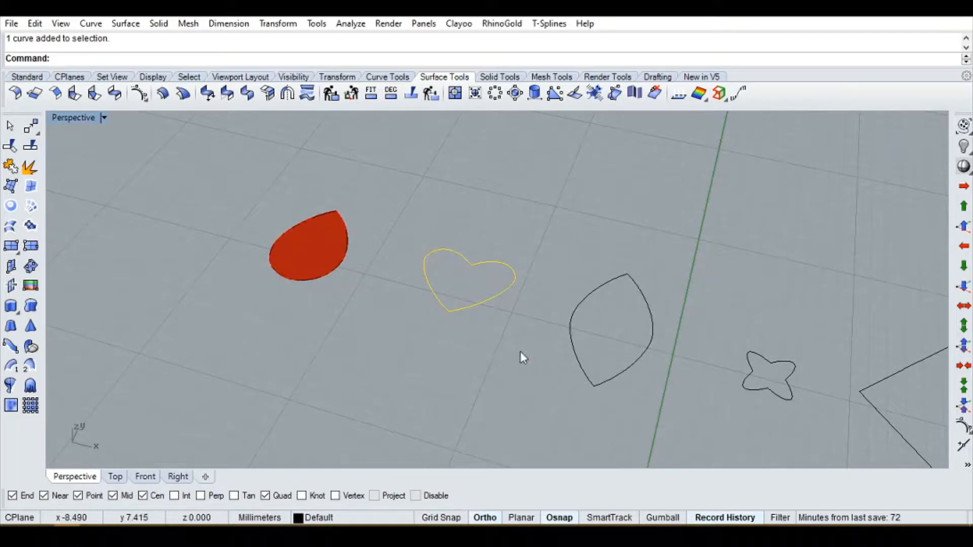
pyautogui.click(30, 227)
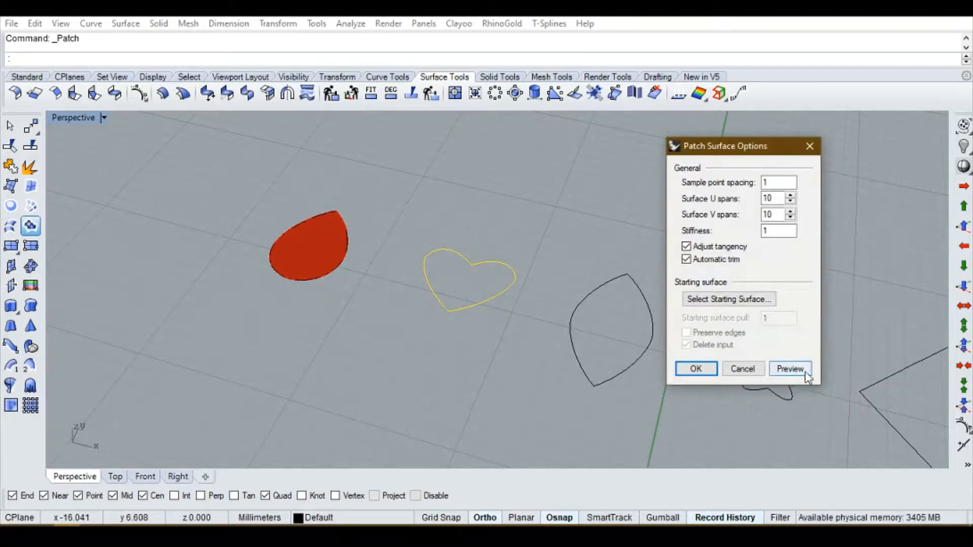
pyautogui.click(790, 369)
pyautogui.scroll(5, 554, 300)
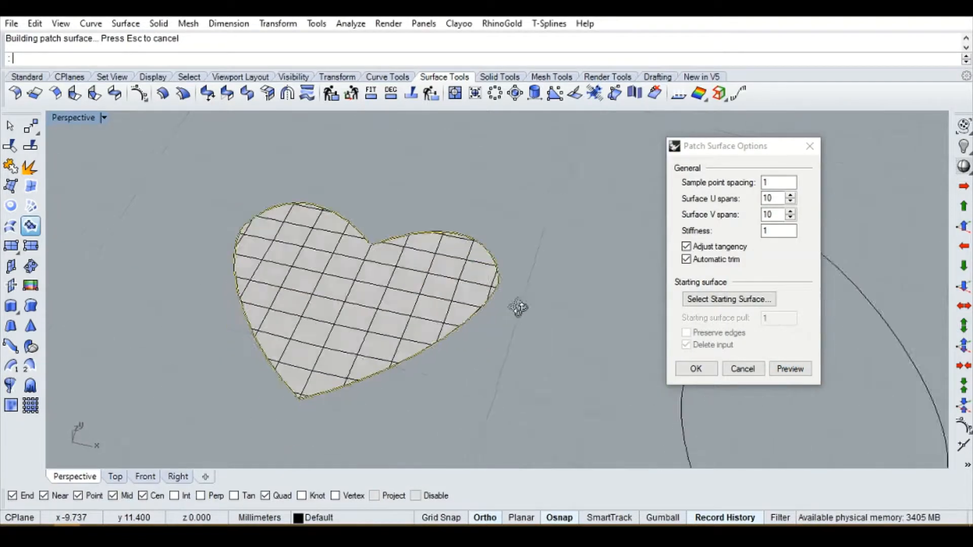
pyautogui.scroll(-5, 517, 308)
pyautogui.moveTo(486, 347); pyautogui.dragTo(639, 379, button='right')
pyautogui.click(696, 369)
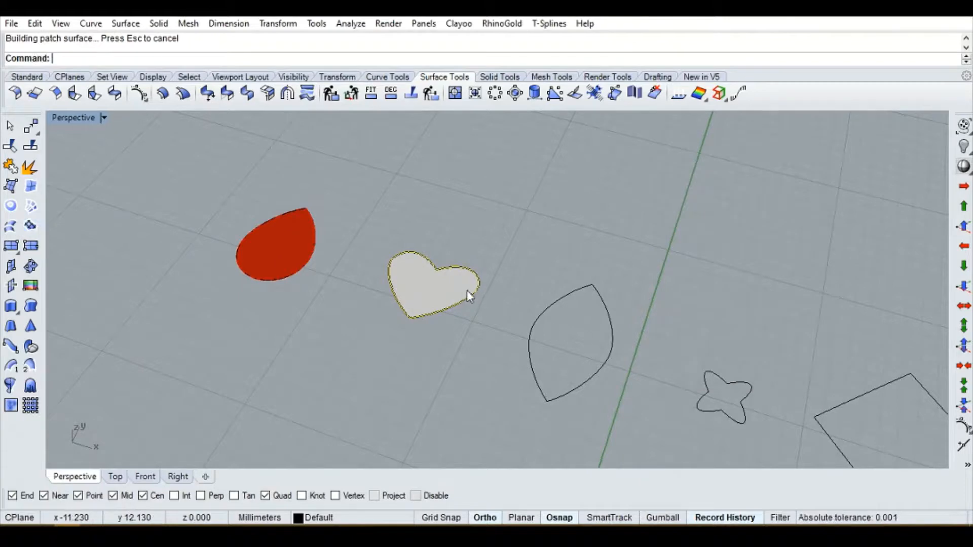
# Move the heart's patch surface to Layer 02 and clear the selection.
pyautogui.scroll(5, 466, 290)
pyautogui.moveTo(496, 332); pyautogui.dragTo(472, 329, button='right')
pyautogui.scroll(-4, 456, 311)
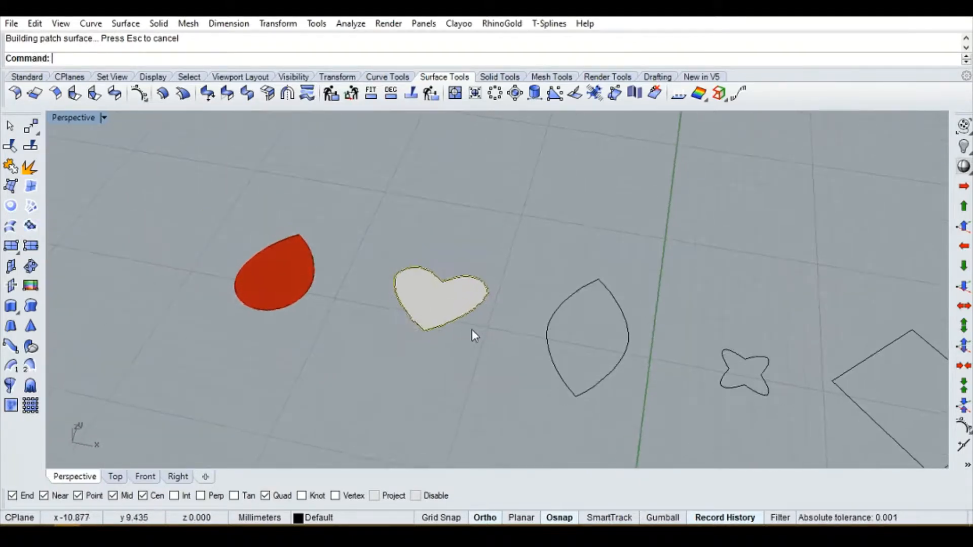
pyautogui.scroll(2, 465, 311)
pyautogui.click(417, 291)
pyautogui.scroll(-3, 452, 308)
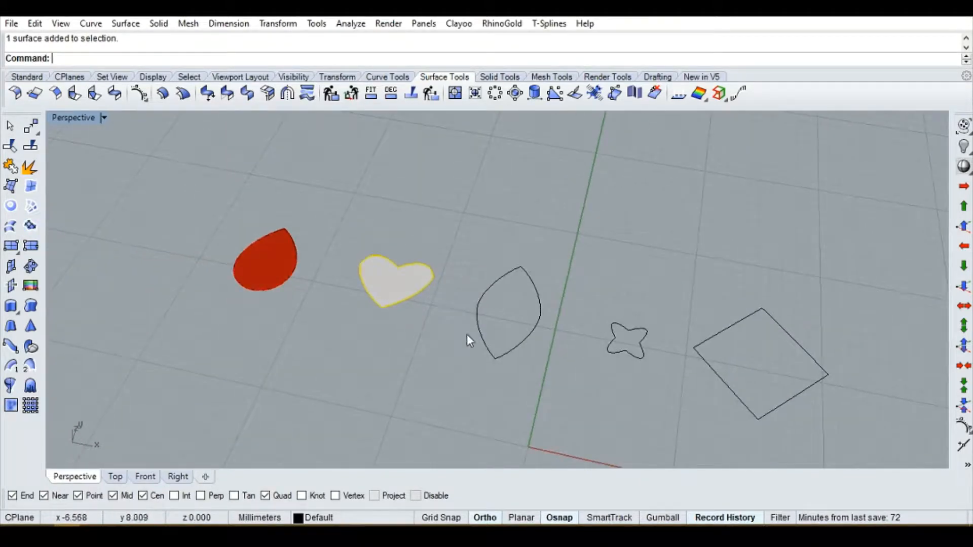
pyautogui.click(324, 519)
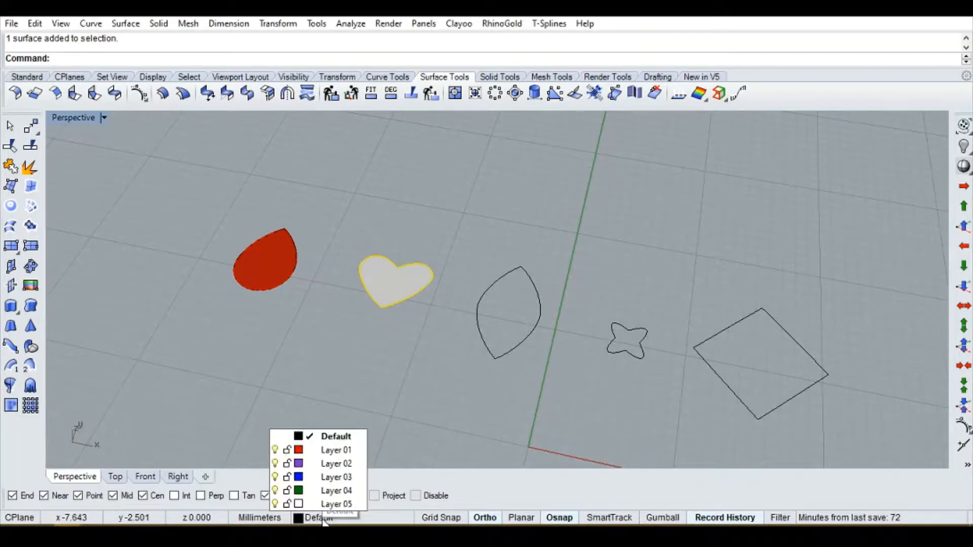
pyautogui.click(345, 465)
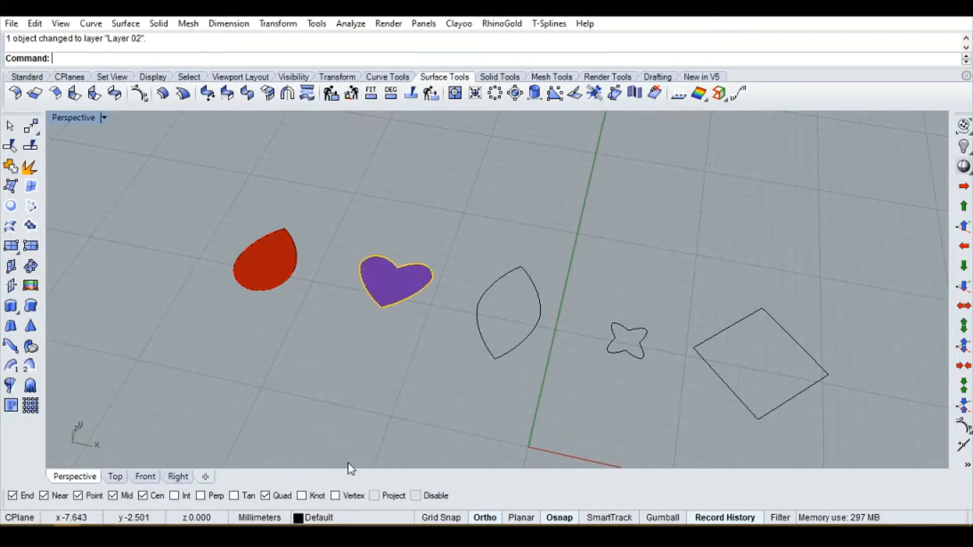
pyautogui.click(441, 337)
# Fill the pointed-oval curve beside the heart with a Patch surface using 10 U and V spans, previewing it before accepting.
pyautogui.scroll(5, 443, 333)
pyautogui.scroll(-3, 442, 332)
pyautogui.moveTo(441, 331); pyautogui.dragTo(426, 374, button='right')
pyautogui.scroll(-4, 444, 334)
pyautogui.moveTo(505, 346); pyautogui.dragTo(359, 332, button='right')
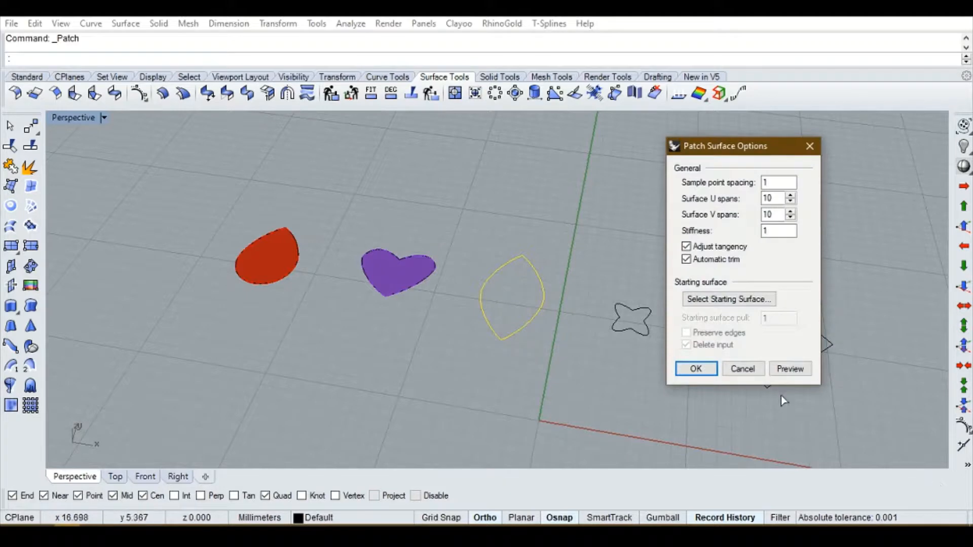
pyautogui.click(797, 372)
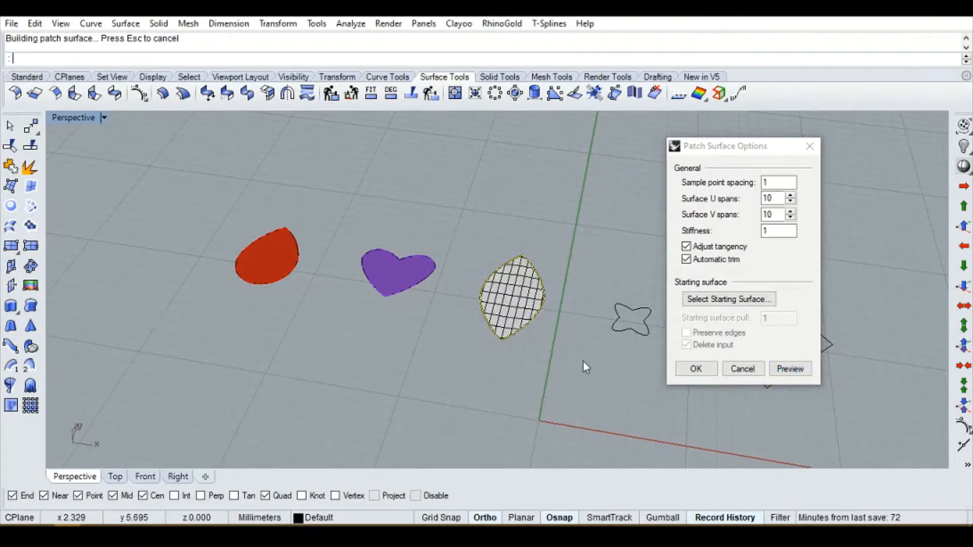
pyautogui.click(696, 369)
# Move the pointed-oval patch surface to Layer 03 and clear the selection.
pyautogui.moveTo(593, 351); pyautogui.dragTo(530, 360, button='right')
pyautogui.scroll(7, 490, 289)
pyautogui.scroll(-5, 489, 290)
pyautogui.scroll(-2, 519, 357)
pyautogui.click(507, 310)
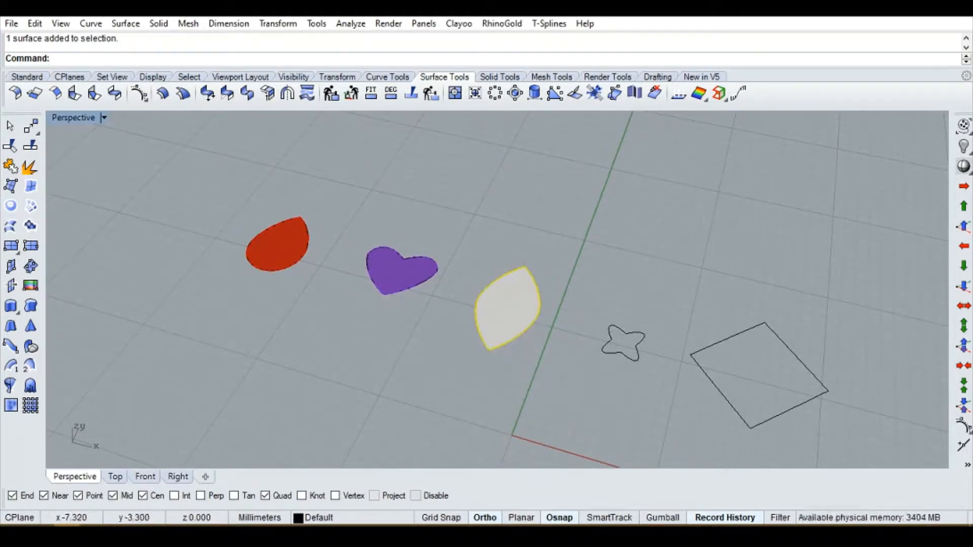
pyautogui.click(317, 517)
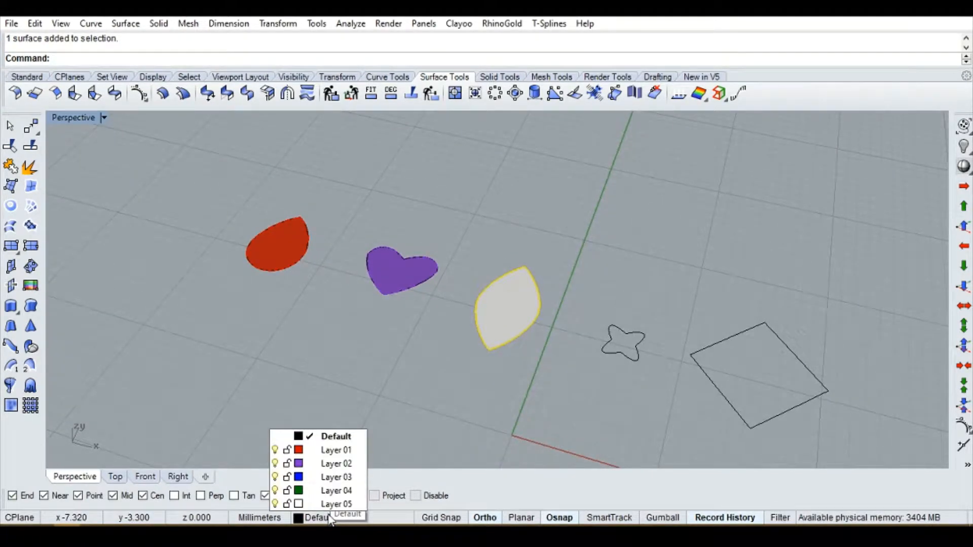
pyautogui.click(332, 477)
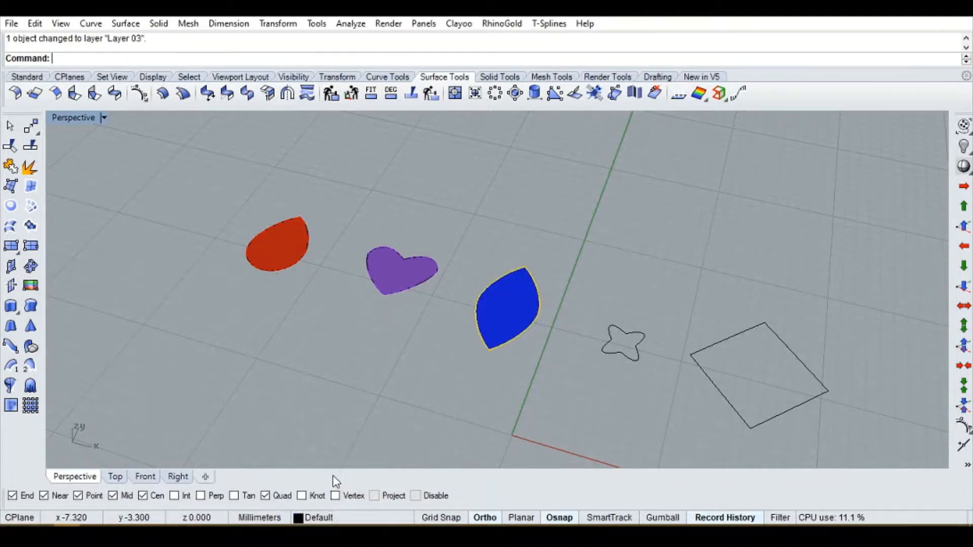
pyautogui.moveTo(561, 349)
pyautogui.mouseDown(button='right')
pyautogui.moveTo(463, 419)
pyautogui.moveTo(690, 311)
pyautogui.moveTo(563, 342)
pyautogui.moveTo(559, 354)
pyautogui.mouseUp(button='right')
pyautogui.press('Escape')
# Fill the small four-pointed star curve with a Patch surface using 10 U and V spans.
pyautogui.scroll(7, 510, 307)
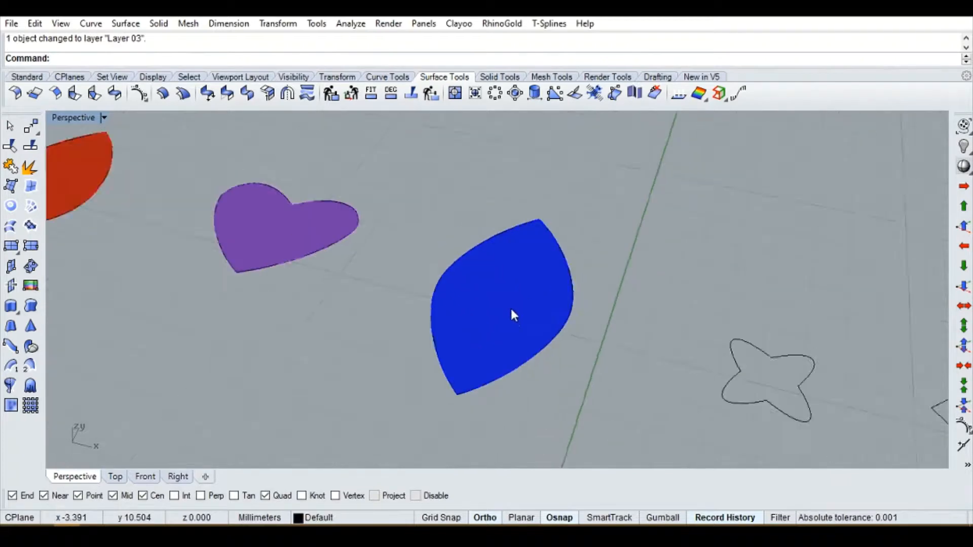
pyautogui.scroll(-7, 510, 307)
pyautogui.moveTo(517, 378); pyautogui.dragTo(596, 349, button='right')
pyautogui.click(588, 348)
pyautogui.scroll(-5, 588, 342)
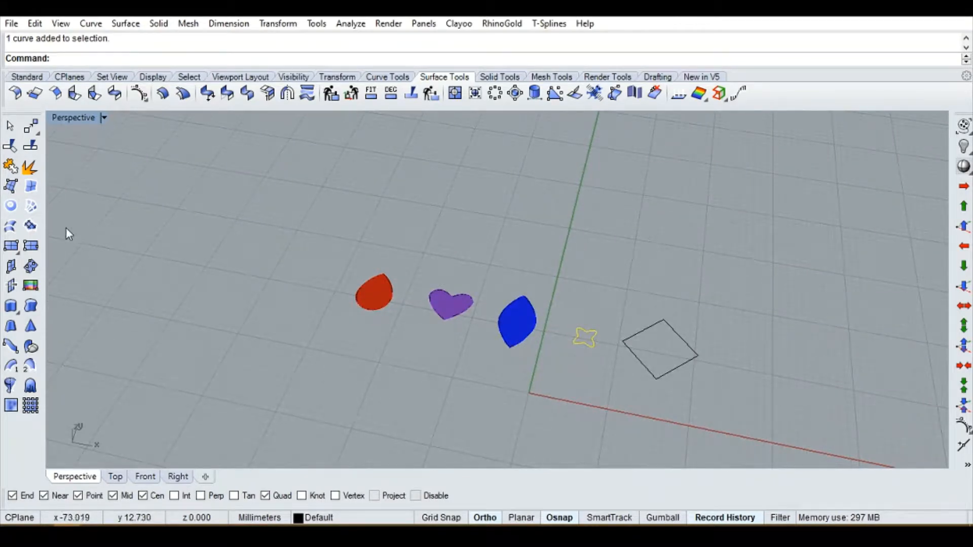
pyautogui.click(31, 227)
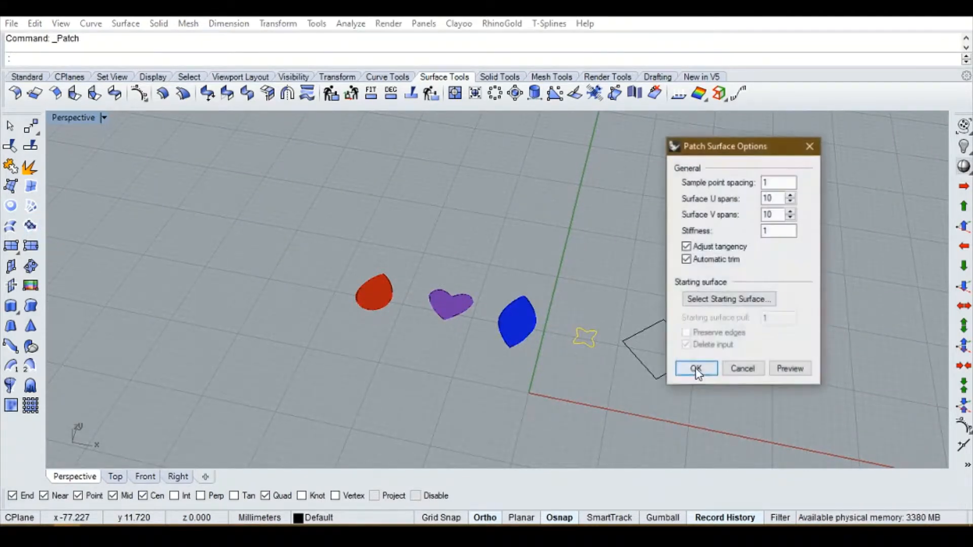
pyautogui.click(695, 368)
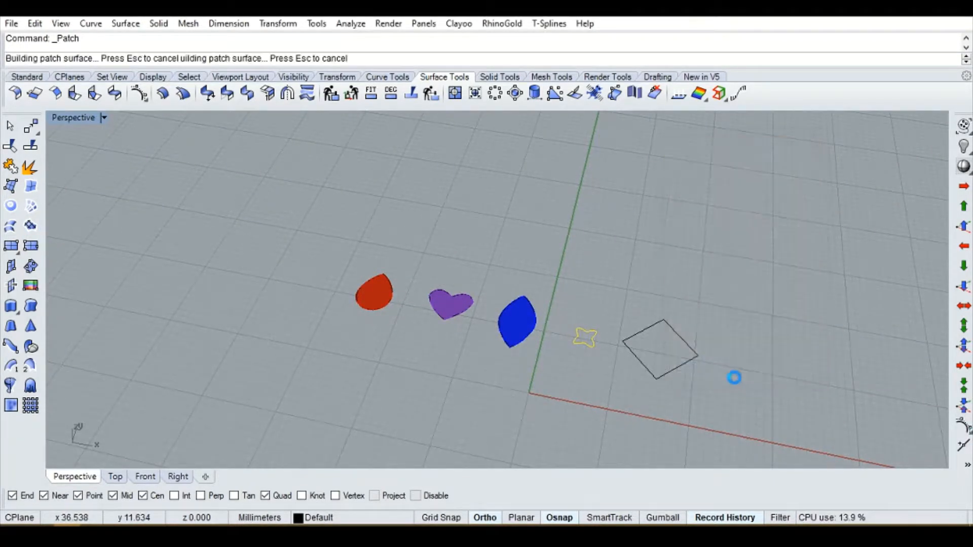
# Move the star's patch surface to Layer 04.
pyautogui.scroll(5, 604, 338)
pyautogui.scroll(-5, 603, 355)
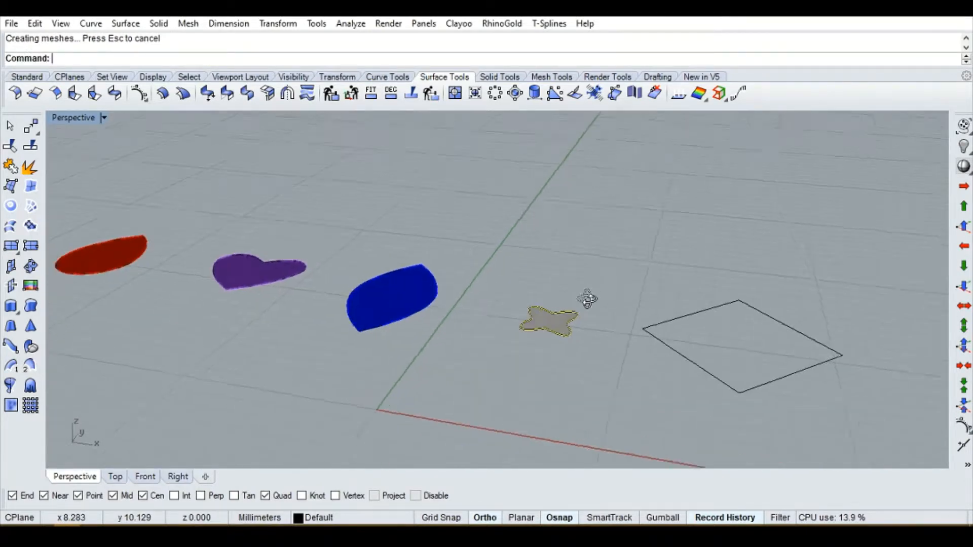
pyautogui.click(526, 317)
pyautogui.scroll(5, 532, 316)
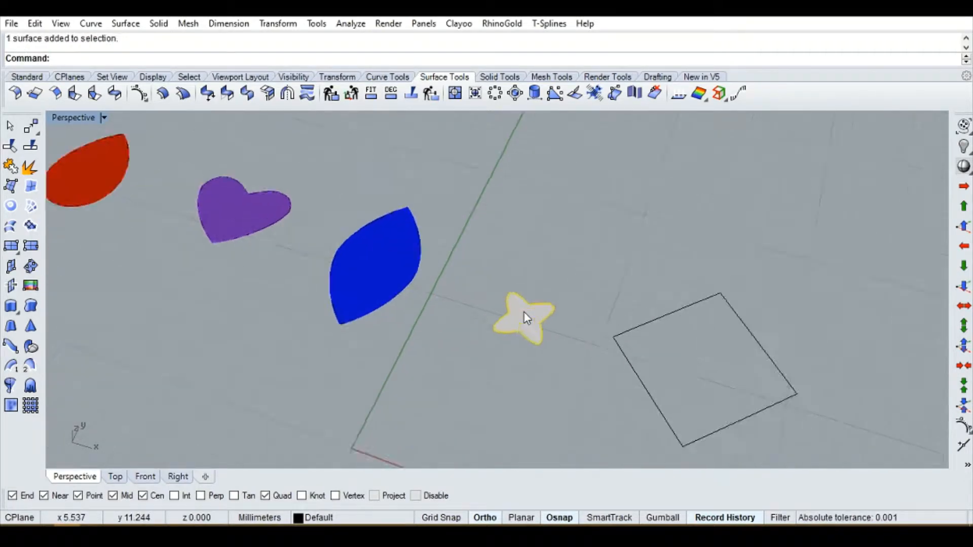
pyautogui.click(319, 518)
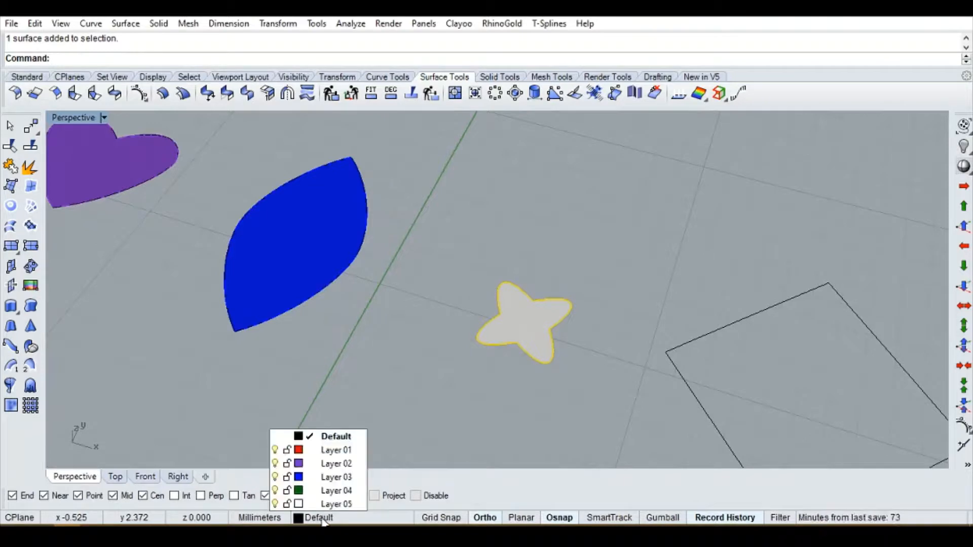
pyautogui.click(336, 490)
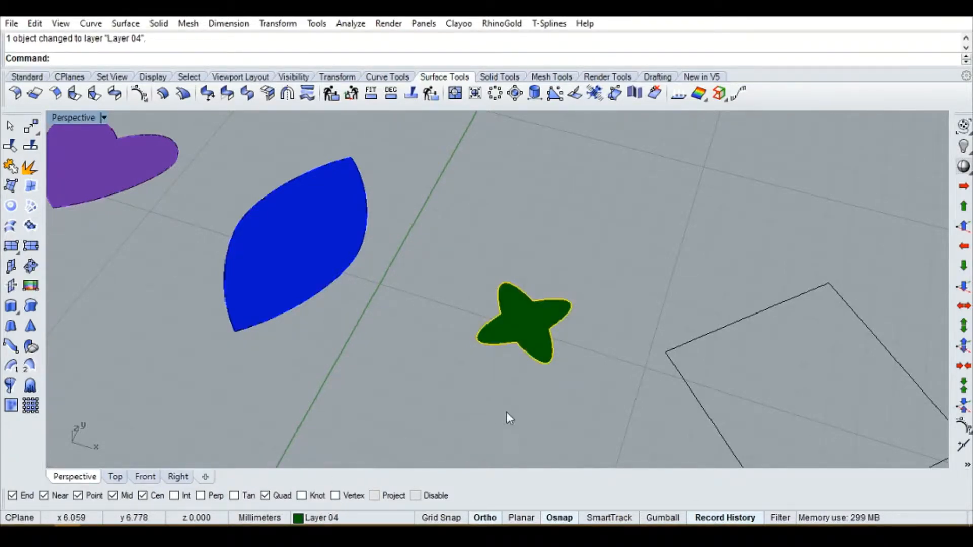
# Fill the diamond curve beside the star with a Patch surface using 10 U and V spans.
pyautogui.scroll(-5, 506, 412)
pyautogui.scroll(-3, 518, 399)
pyautogui.scroll(8, 479, 370)
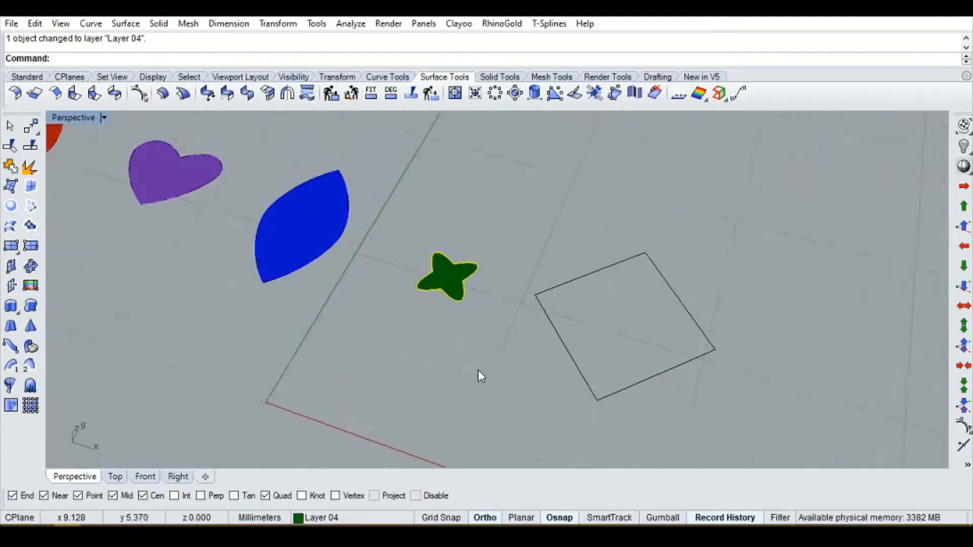
pyautogui.scroll(-6, 478, 370)
pyautogui.moveTo(525, 413); pyautogui.dragTo(598, 349, button='right')
pyautogui.click(555, 366)
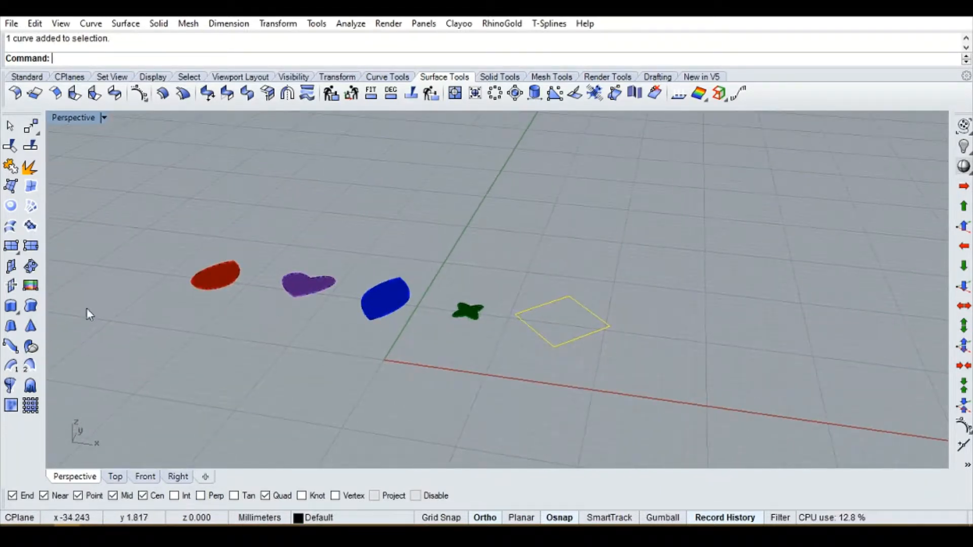
pyautogui.click(32, 226)
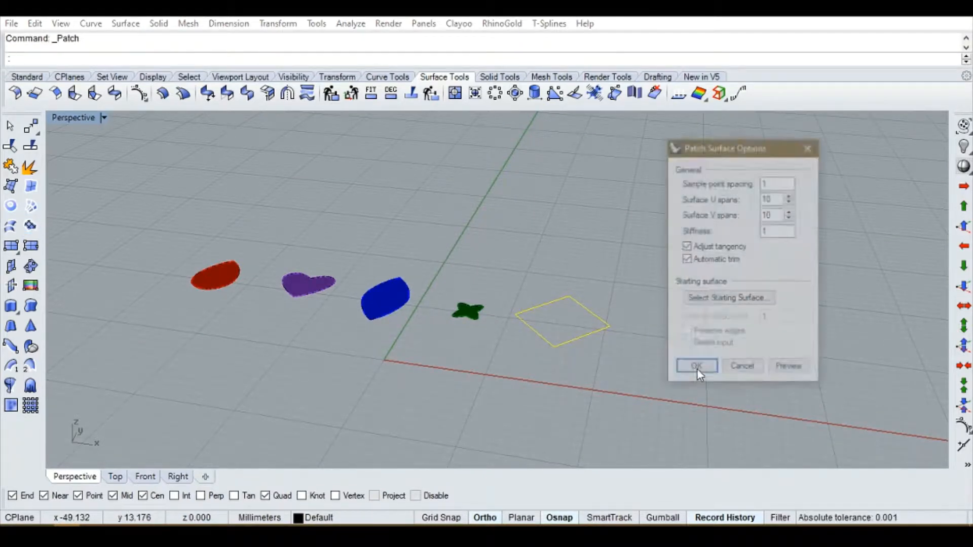
pyautogui.click(695, 369)
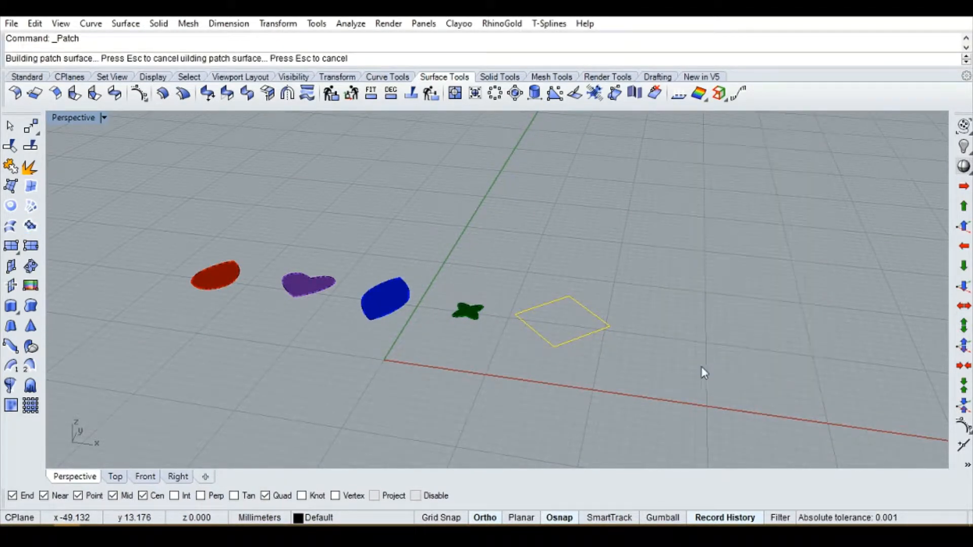
pyautogui.moveTo(710, 361); pyautogui.dragTo(632, 374, button='right')
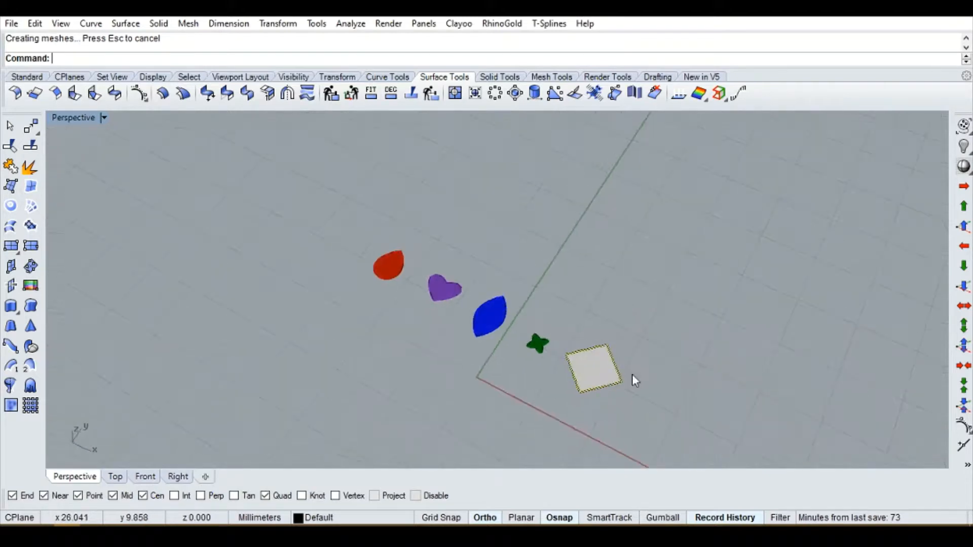
# Check the available layers and examine the row of filled shapes, looking closely at the red teardrop surface.
pyautogui.click(319, 518)
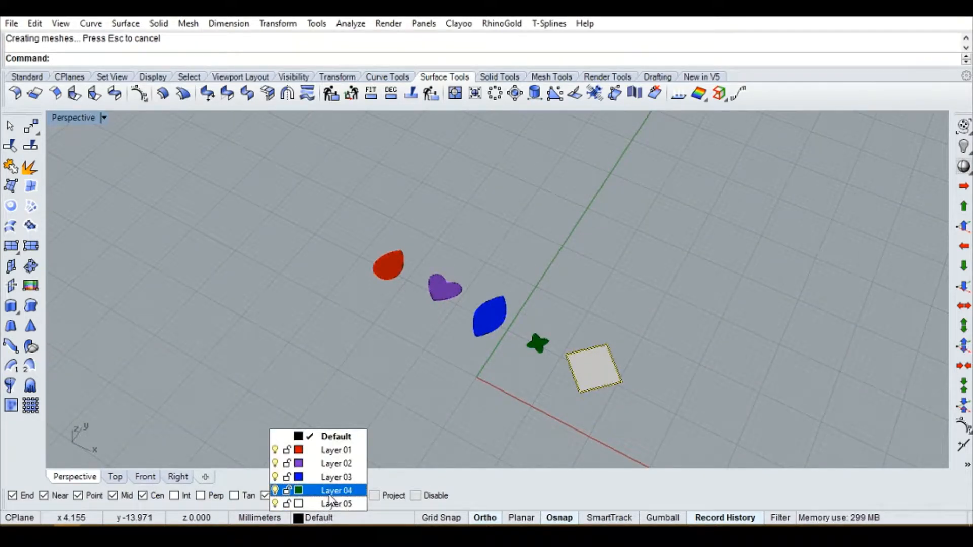
pyautogui.moveTo(508, 440); pyautogui.dragTo(562, 365, button='right')
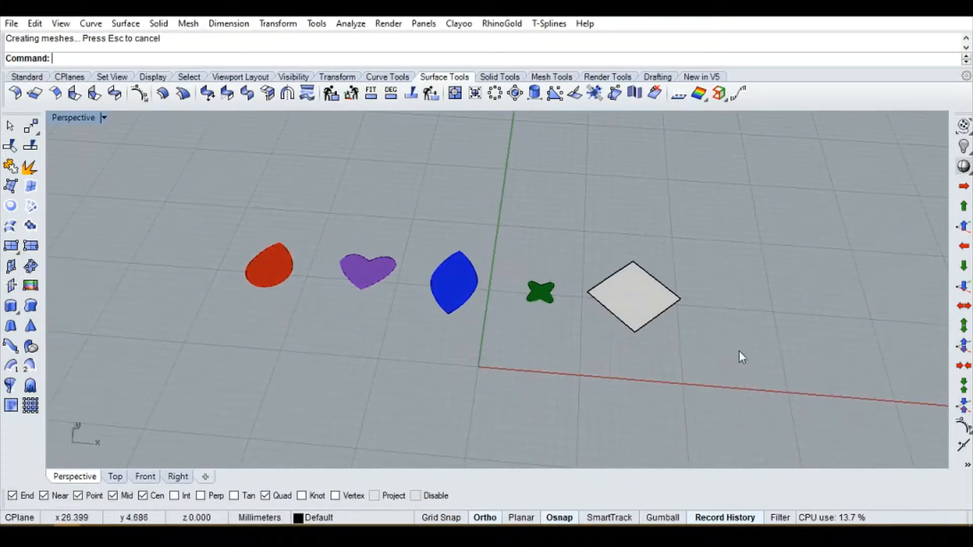
pyautogui.moveTo(738, 350); pyautogui.dragTo(719, 369, button='right')
pyautogui.scroll(10, 663, 275)
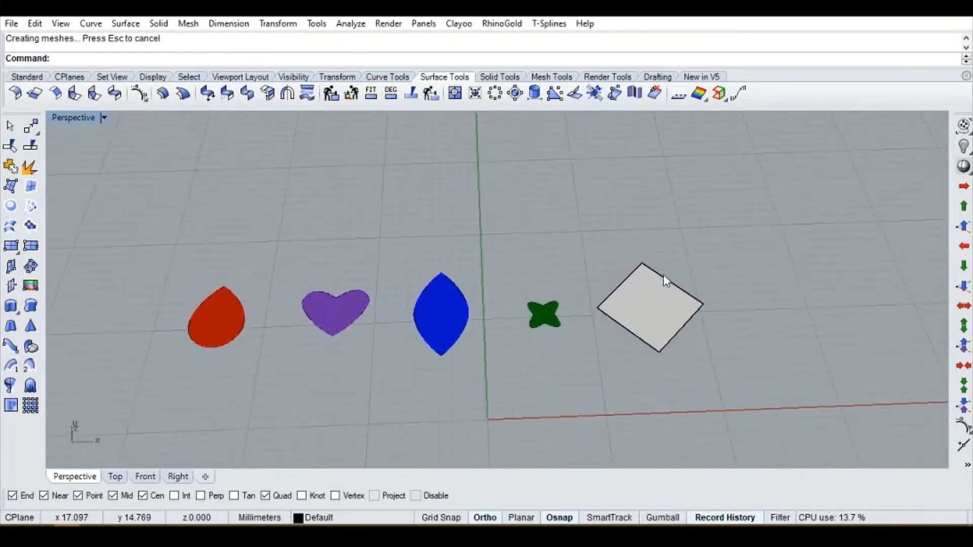
pyautogui.scroll(-4, 637, 332)
pyautogui.scroll(-4, 665, 339)
pyautogui.scroll(18, 370, 342)
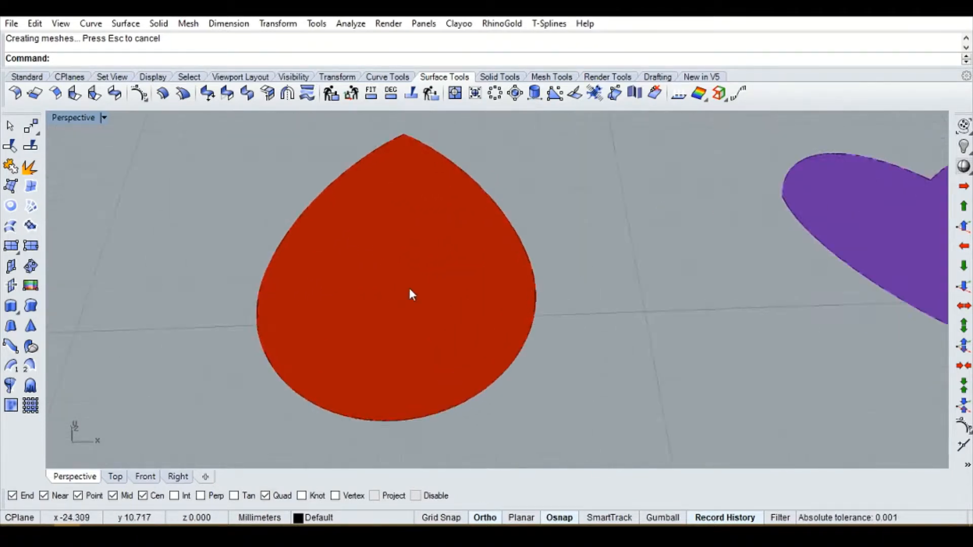
pyautogui.scroll(-4, 515, 302)
pyautogui.moveTo(558, 325); pyautogui.dragTo(556, 388, button='right')
pyautogui.scroll(-5, 570, 325)
pyautogui.scroll(10, 497, 297)
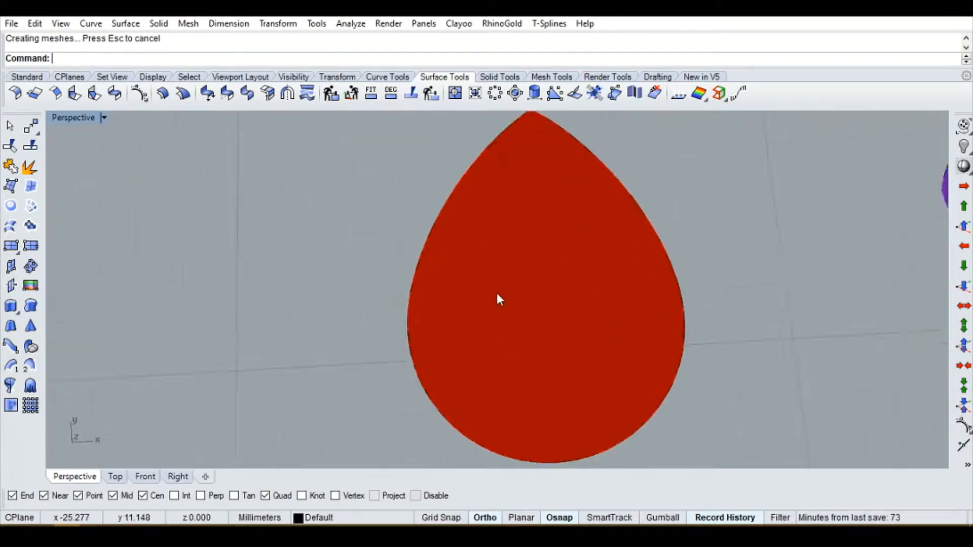
pyautogui.scroll(-2, 500, 298)
pyautogui.moveTo(499, 297); pyautogui.dragTo(465, 317, button='right')
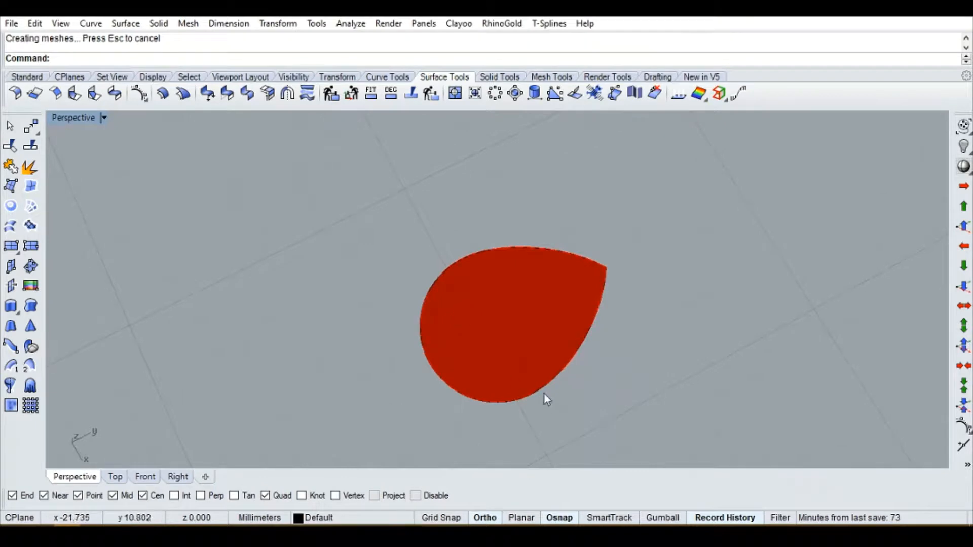
pyautogui.scroll(4, 558, 360)
pyautogui.moveTo(615, 402); pyautogui.dragTo(600, 345, button='right')
pyautogui.scroll(-6, 476, 257)
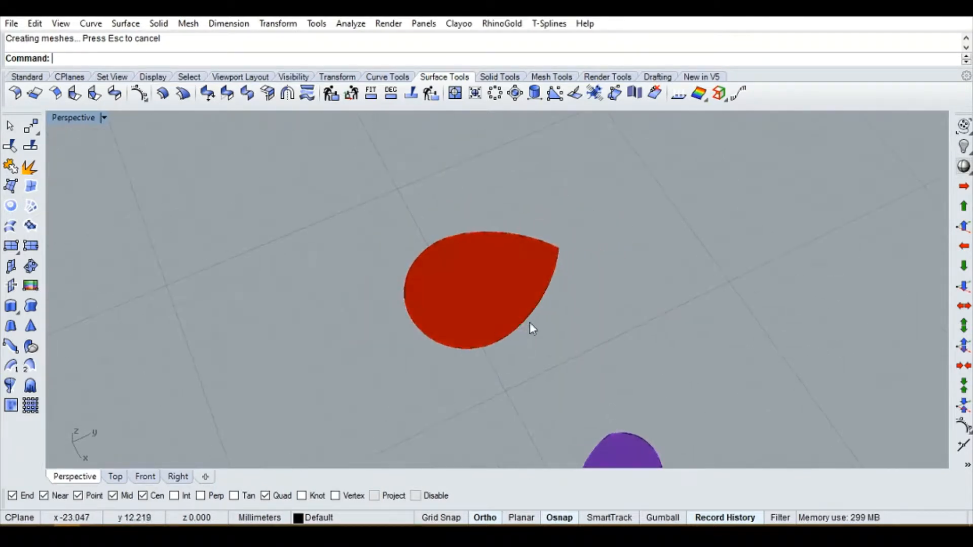
pyautogui.scroll(3, 501, 301)
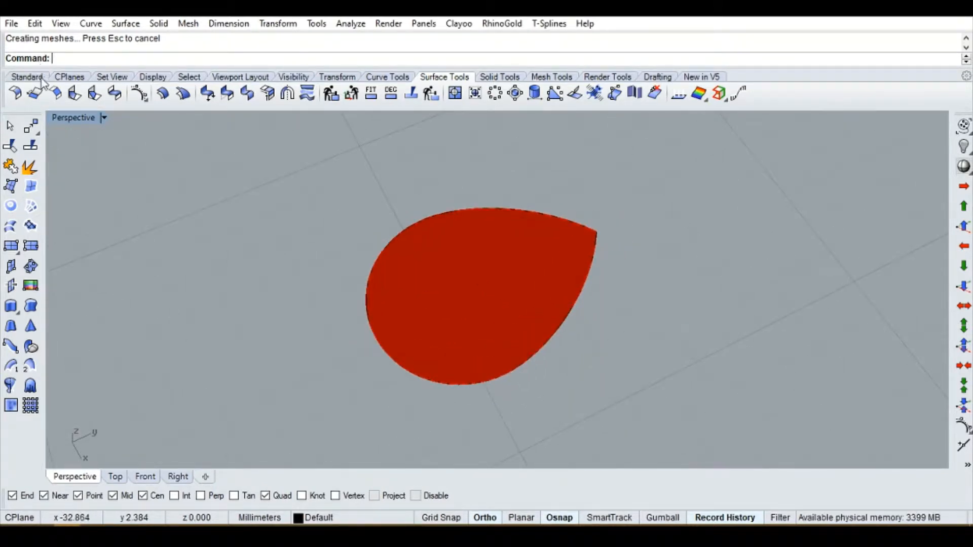
# Try extruding the red teardrop surface into a solid with a freehand height, and undo the extrusion.
pyautogui.click(28, 77)
pyautogui.moveTo(305, 346); pyautogui.dragTo(441, 395, button='right')
pyautogui.click(489, 294)
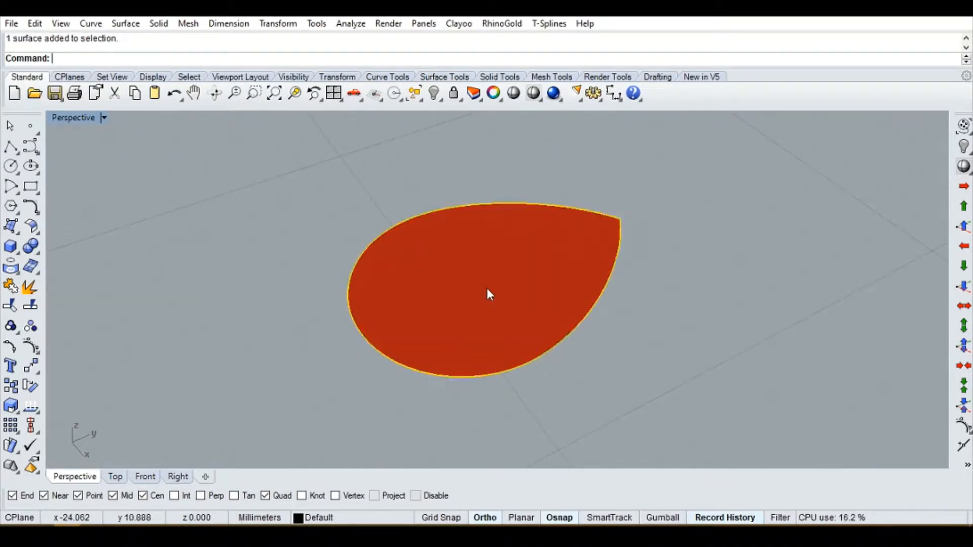
pyautogui.click(18, 256)
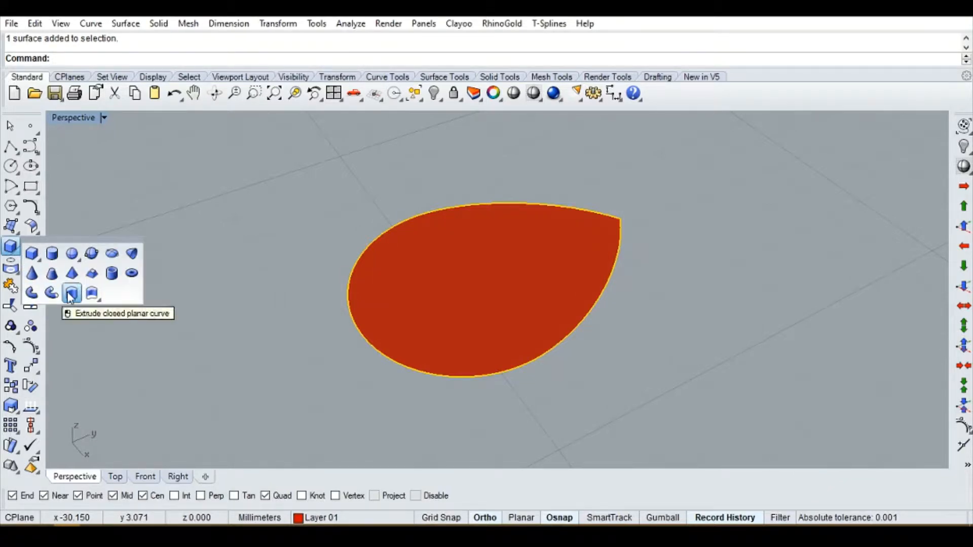
pyautogui.click(91, 295)
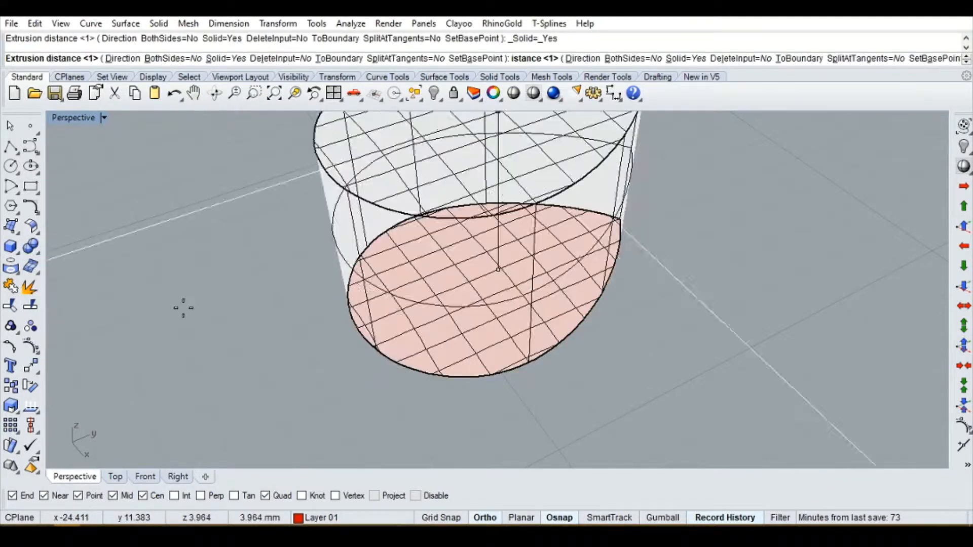
pyautogui.scroll(-2, 313, 357)
pyautogui.moveTo(401, 332); pyautogui.dragTo(424, 285, button='right')
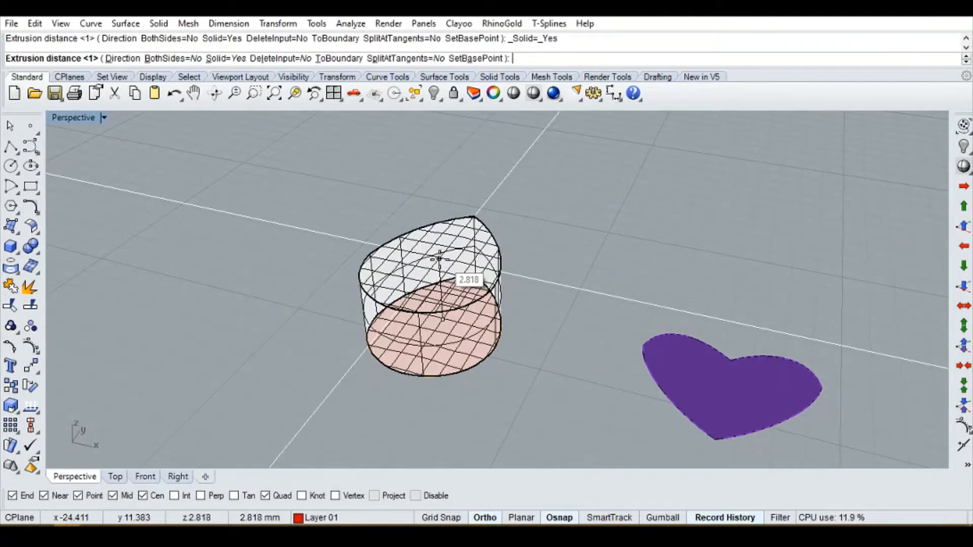
pyautogui.click(439, 259)
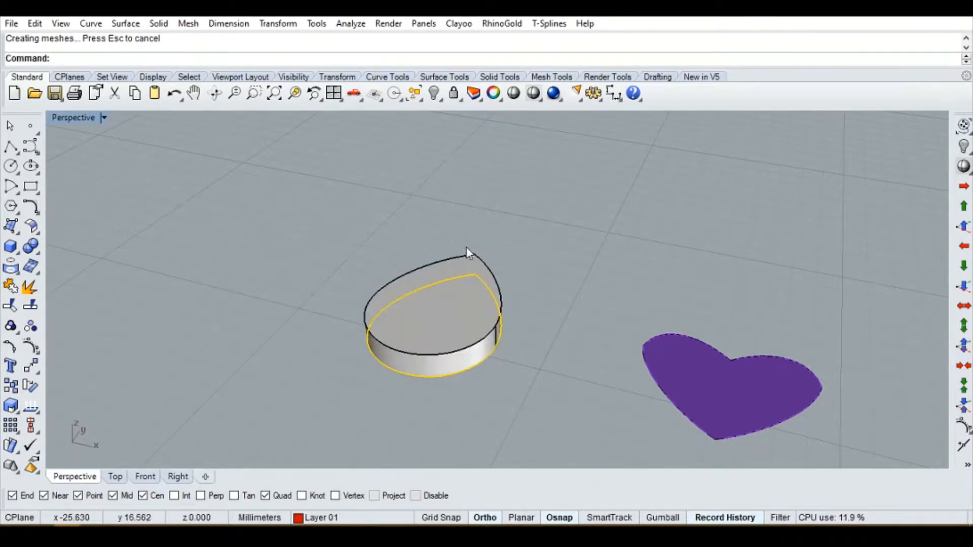
pyautogui.moveTo(430, 232); pyautogui.dragTo(446, 333, button='right')
pyautogui.hotkey('ctrl', 'z')
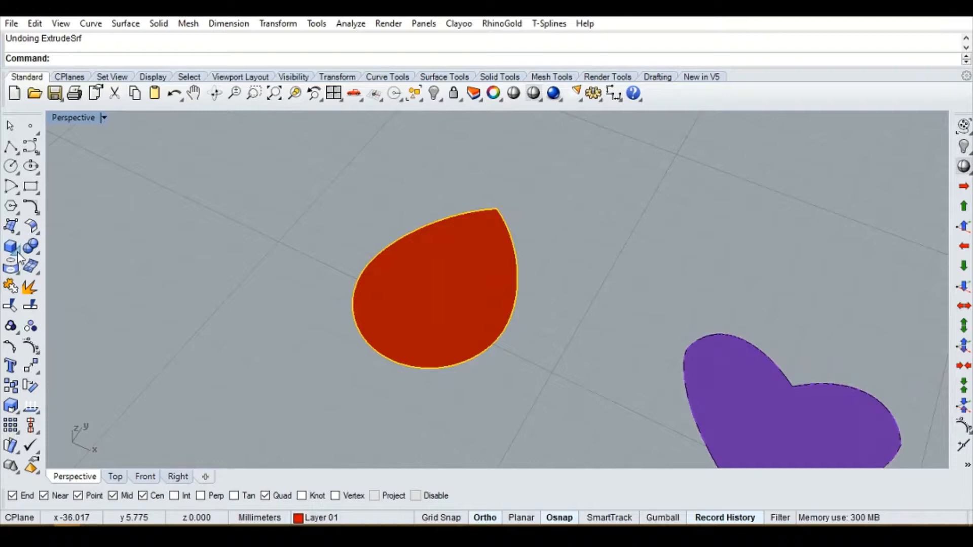
# Extrude the red teardrop surface 1 mm into a solid and delete the original flat surface.
pyautogui.click(18, 256)
pyautogui.click(92, 294)
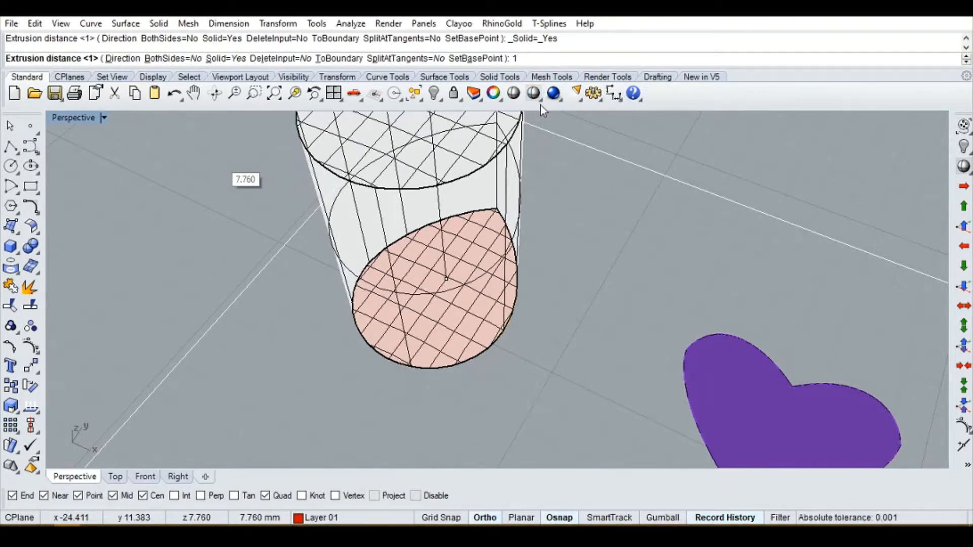
pyautogui.press('Return')
pyautogui.moveTo(557, 183); pyautogui.dragTo(399, 319, button='right')
pyautogui.press('Delete')
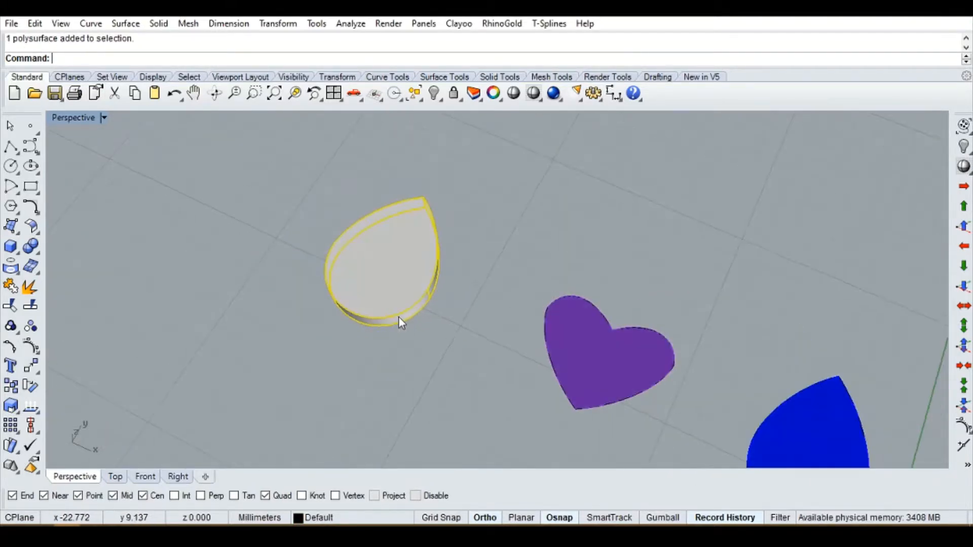
# Move the extruded teardrop solid to Layer 01 and clear the selection.
pyautogui.click(327, 517)
pyautogui.click(347, 450)
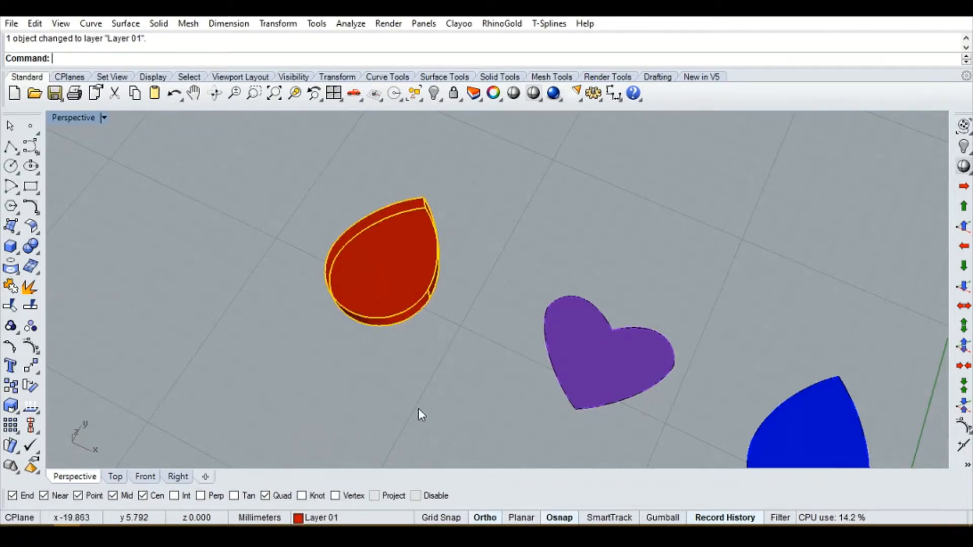
pyautogui.moveTo(418, 409); pyautogui.dragTo(420, 362, button='right')
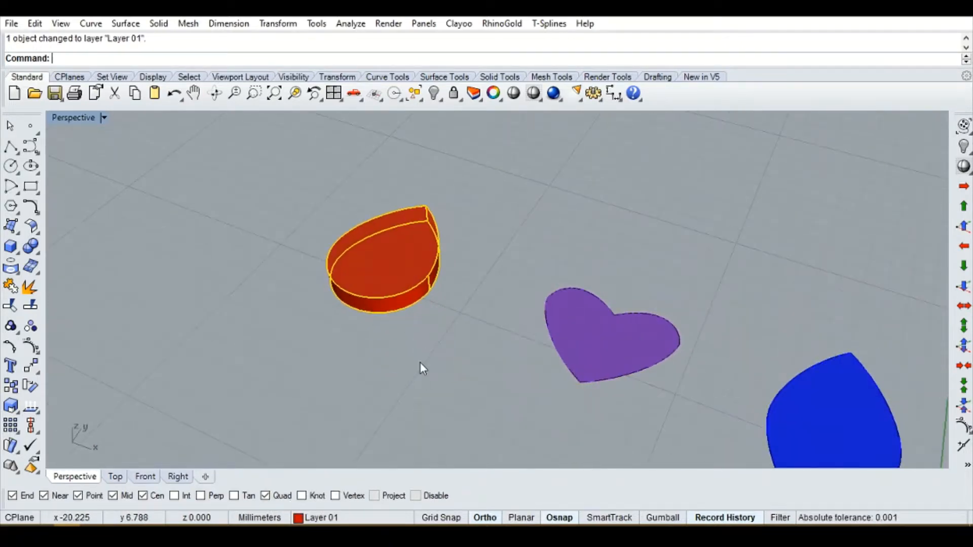
pyautogui.click(420, 362)
# Examine the extruded teardrop solid and the neighbouring flat shapes from several angles.
pyautogui.scroll(8, 423, 267)
pyautogui.scroll(-4, 354, 261)
pyautogui.scroll(-4, 353, 259)
pyautogui.moveTo(389, 288); pyautogui.dragTo(405, 238, button='right')
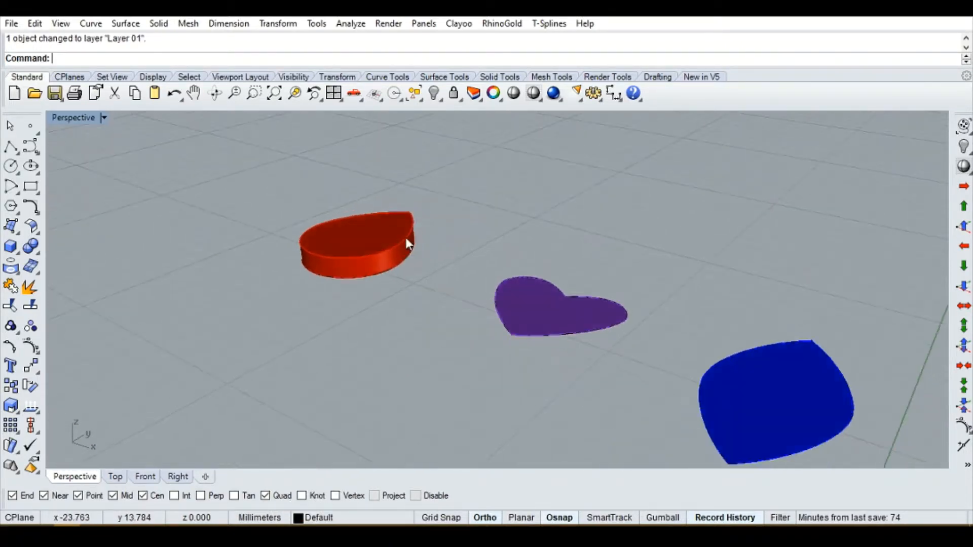
pyautogui.scroll(-7, 405, 237)
pyautogui.moveTo(411, 304); pyautogui.dragTo(438, 393, button='right')
pyautogui.scroll(9, 426, 304)
pyautogui.scroll(-7, 467, 285)
pyautogui.moveTo(468, 289); pyautogui.dragTo(486, 310, button='right')
pyautogui.scroll(10, 481, 310)
pyautogui.scroll(-7, 483, 310)
# Extrude the purple heart surface 1 mm into a solid and delete the original flat surface.
pyautogui.moveTo(534, 356); pyautogui.dragTo(502, 333, button='right')
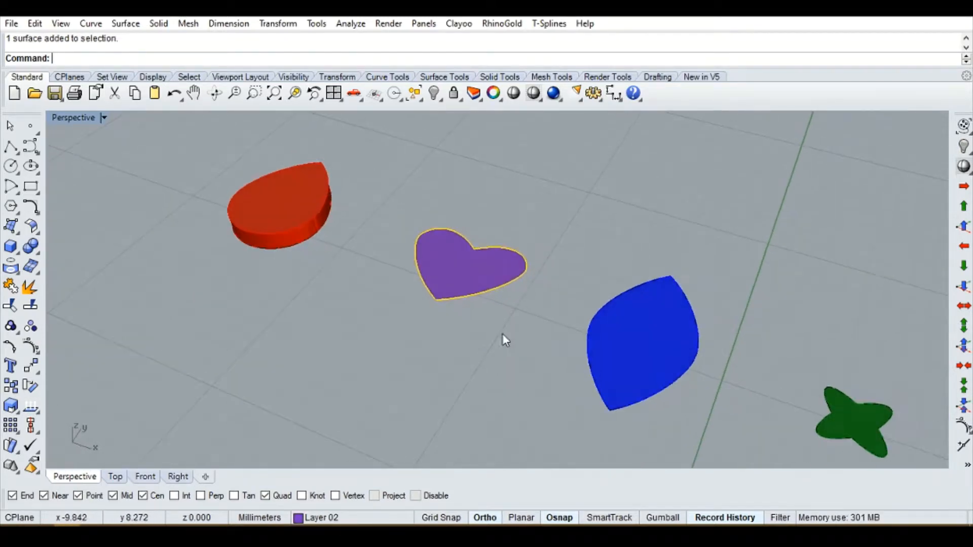
pyautogui.click(17, 255)
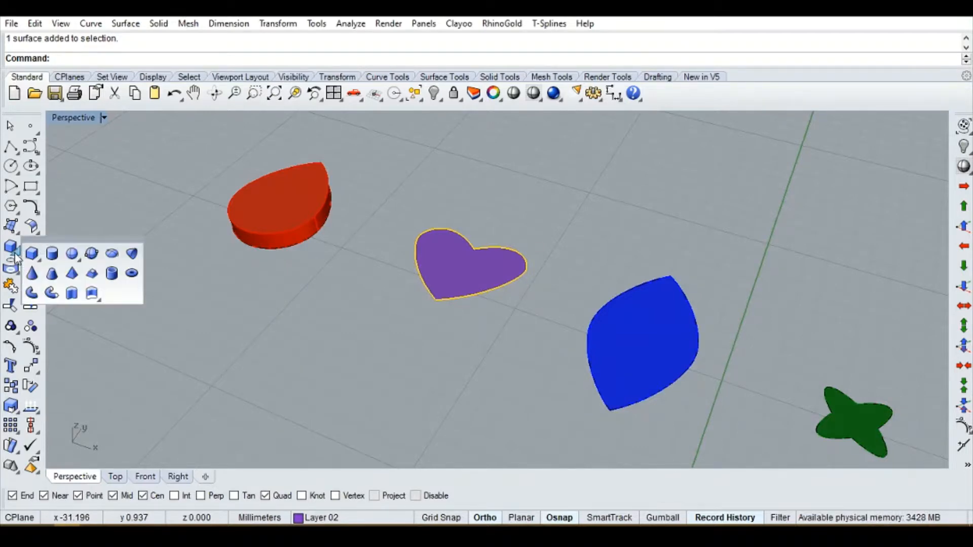
pyautogui.click(91, 294)
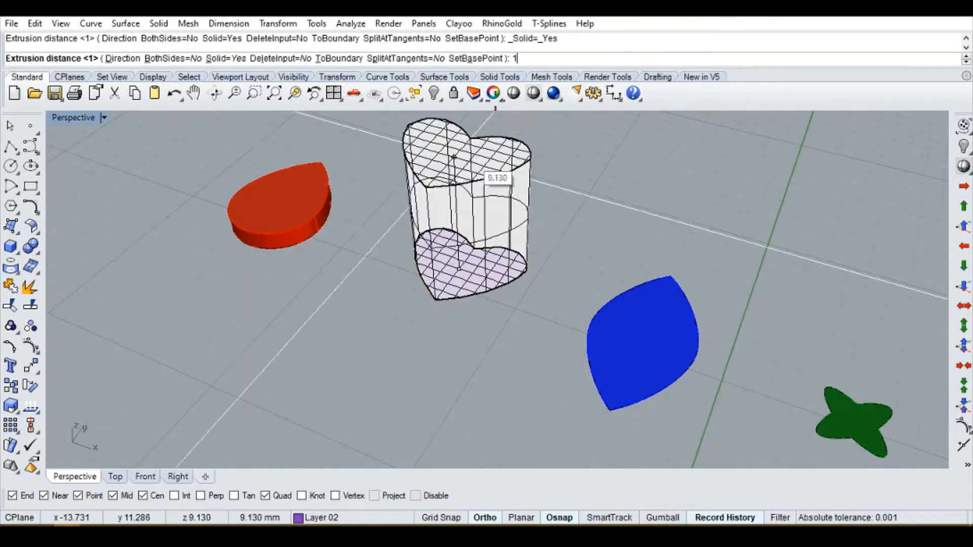
pyautogui.write('1')
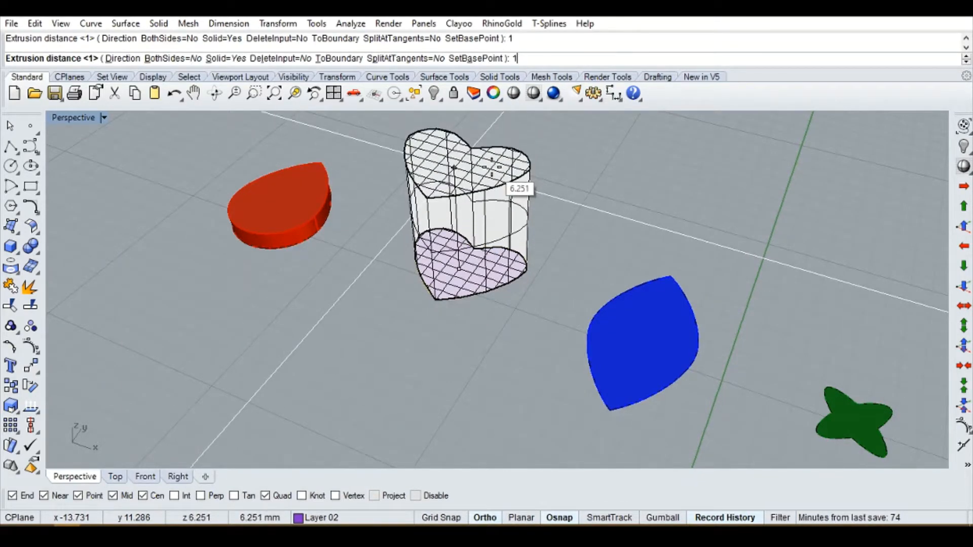
pyautogui.press('Return')
pyautogui.moveTo(485, 198); pyautogui.dragTo(453, 292, button='right')
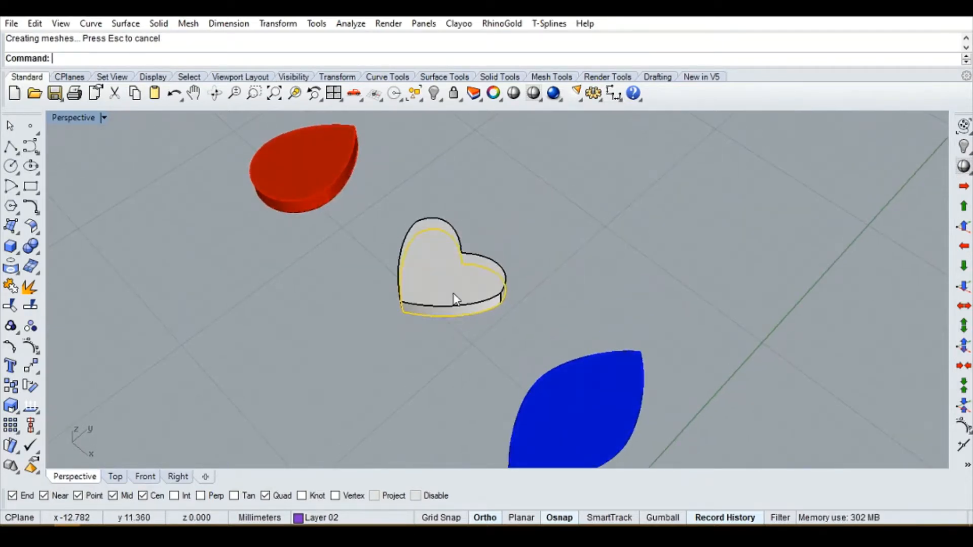
pyautogui.moveTo(470, 217); pyautogui.dragTo(479, 246, button='right')
pyautogui.scroll(-4, 459, 236)
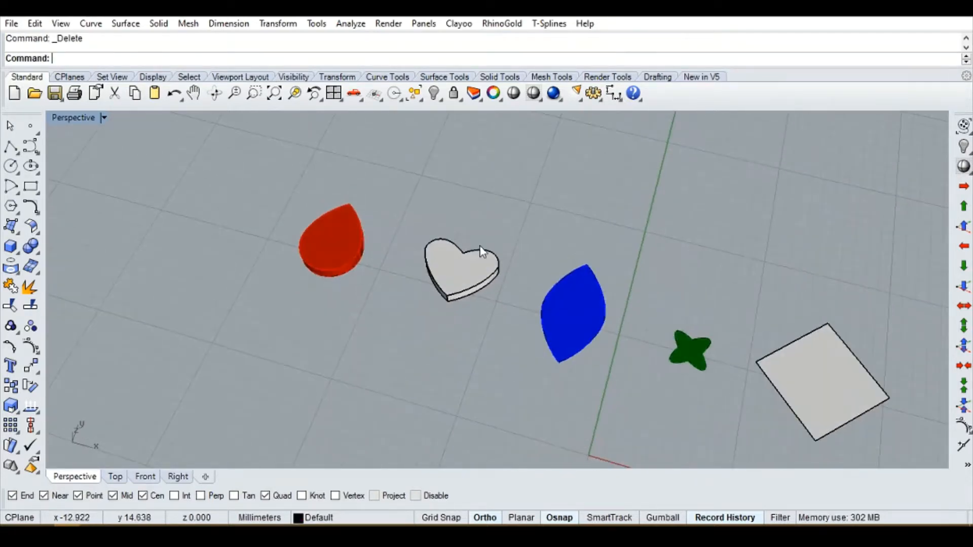
# Move the extruded heart solid to Layer 02 and clear the selection.
pyautogui.click(324, 518)
pyautogui.click(347, 464)
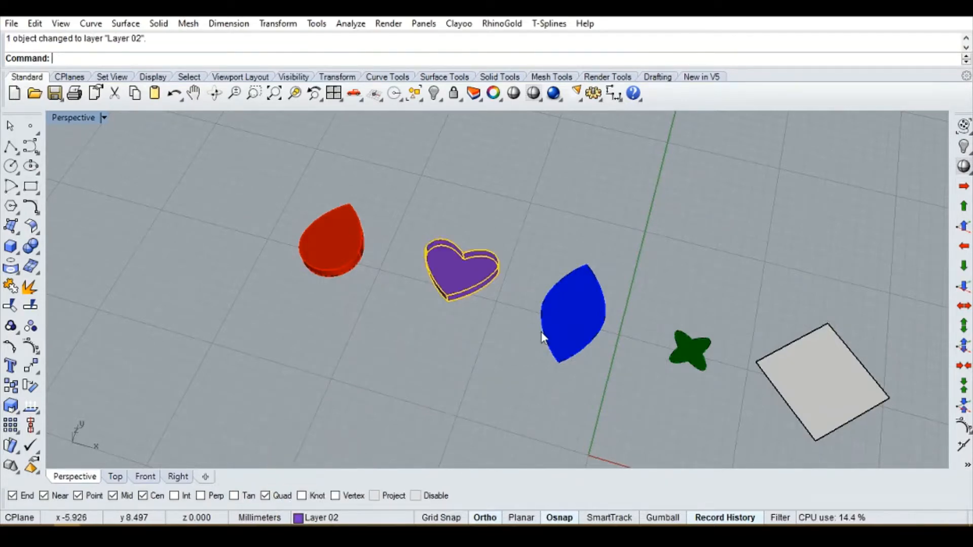
pyautogui.scroll(8, 495, 266)
pyautogui.scroll(-7, 494, 266)
pyautogui.moveTo(546, 367); pyautogui.dragTo(429, 312, button='right')
pyautogui.click(429, 312)
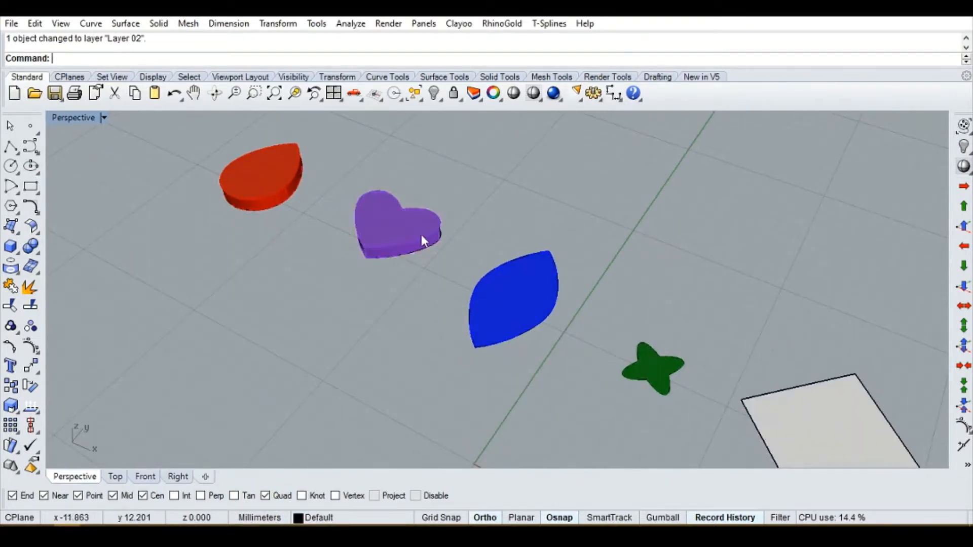
# Extrude the blue pointed oval surface 1 mm into a solid and delete the original flat surface.
pyautogui.moveTo(421, 235); pyautogui.dragTo(591, 364, button='right')
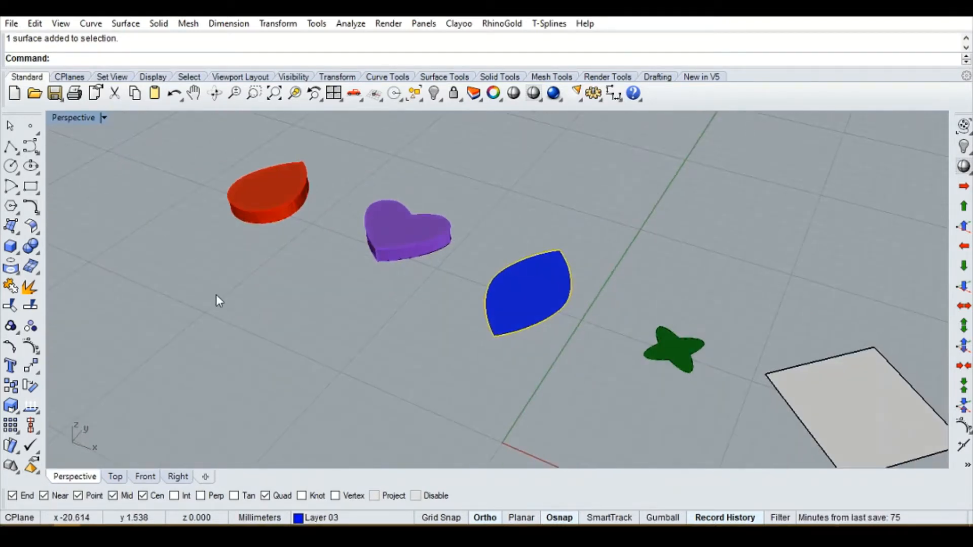
pyautogui.click(16, 257)
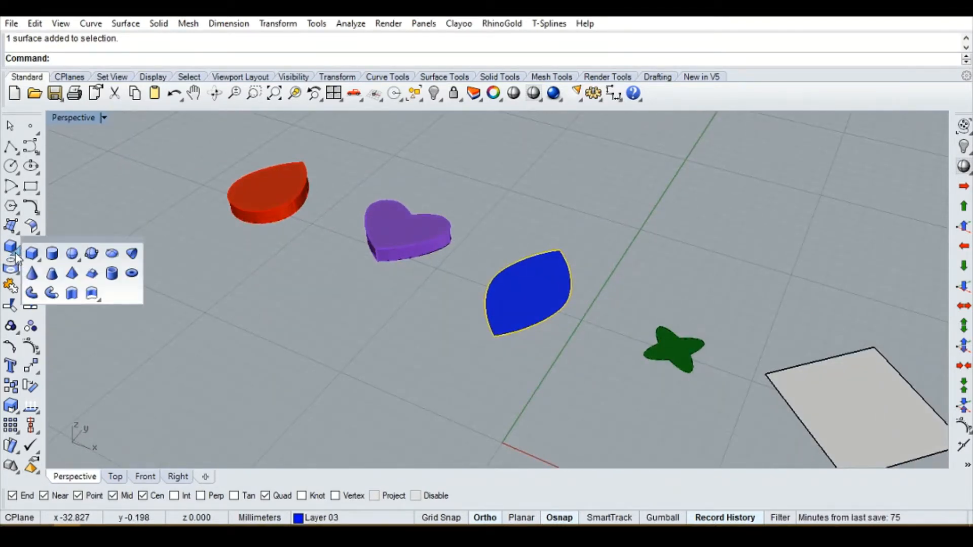
pyautogui.click(92, 294)
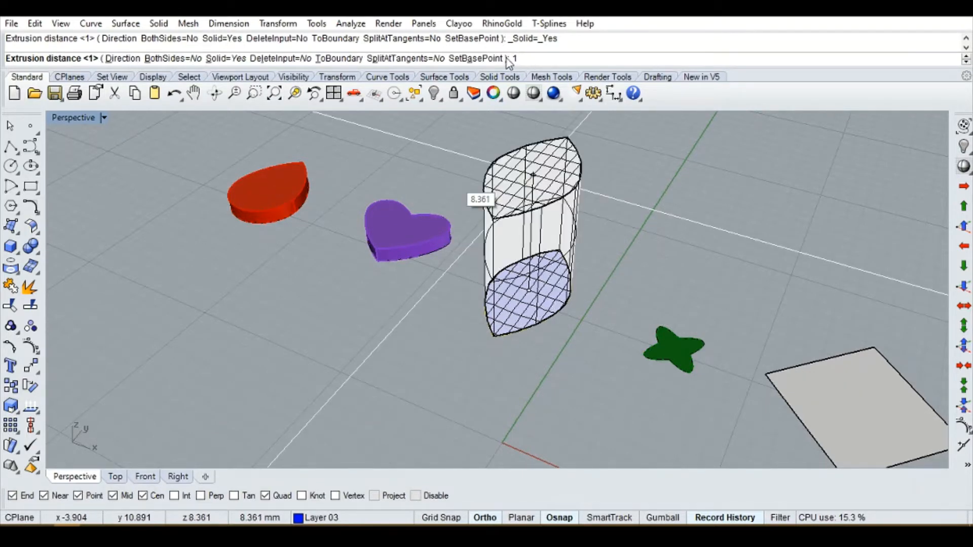
pyautogui.write('1')
pyautogui.press('Return')
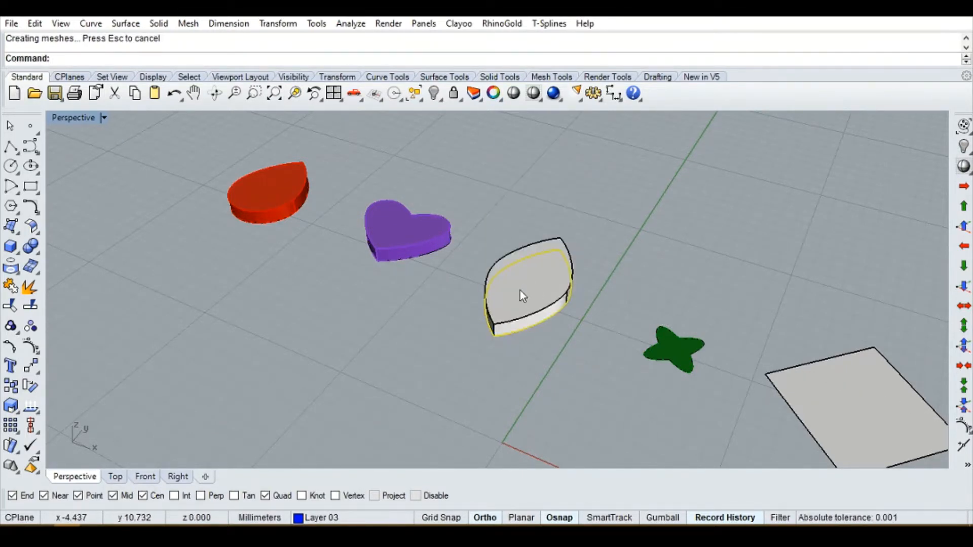
pyautogui.press('Delete')
# Move the extruded pointed oval solid to Layer 03 and clear the selection.
pyautogui.scroll(-6, 507, 304)
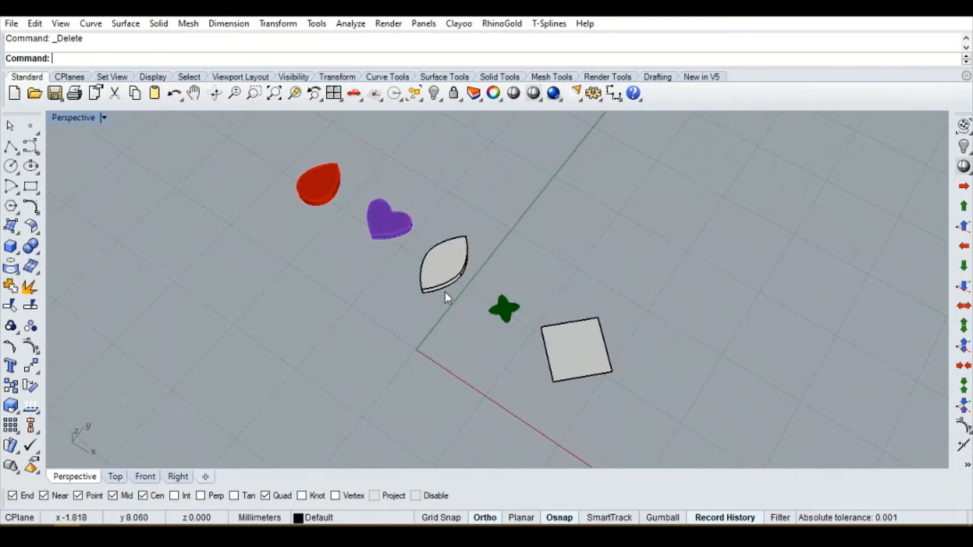
pyautogui.click(320, 518)
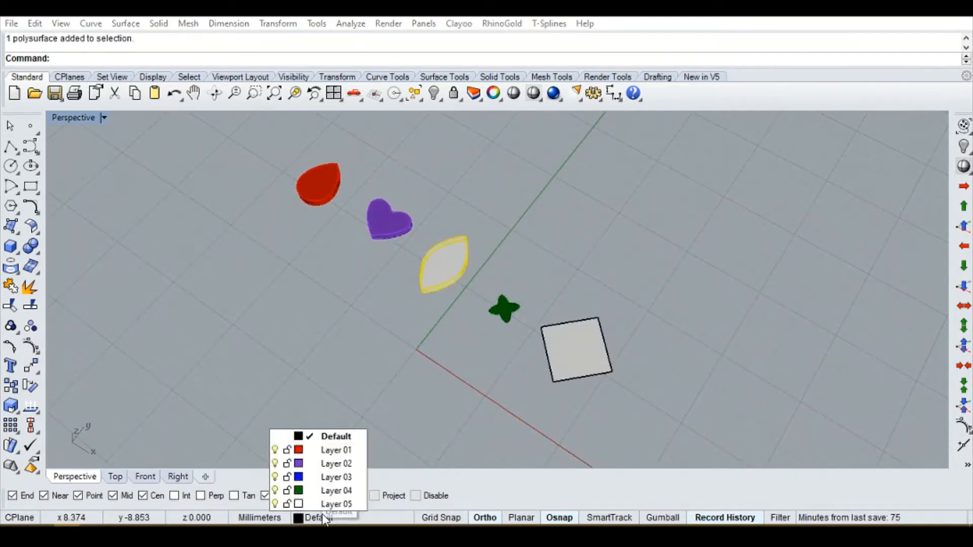
pyautogui.click(337, 478)
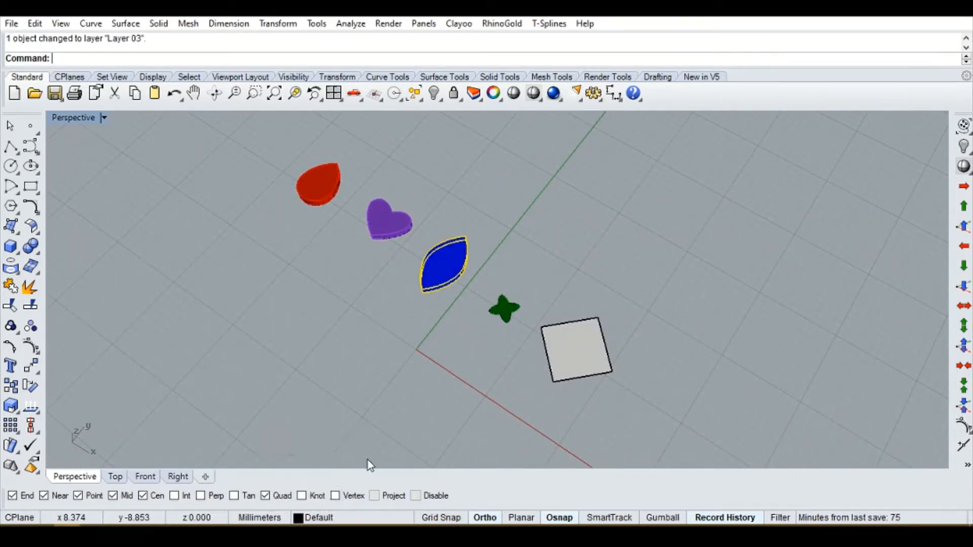
pyautogui.click(445, 372)
# Extrude the green star surface 1 mm into a solid and delete the original flat surface.
pyautogui.scroll(5, 468, 249)
pyautogui.scroll(-6, 466, 248)
pyautogui.moveTo(441, 352); pyautogui.dragTo(476, 367, button='right')
pyautogui.scroll(3, 526, 300)
pyautogui.scroll(-5, 553, 287)
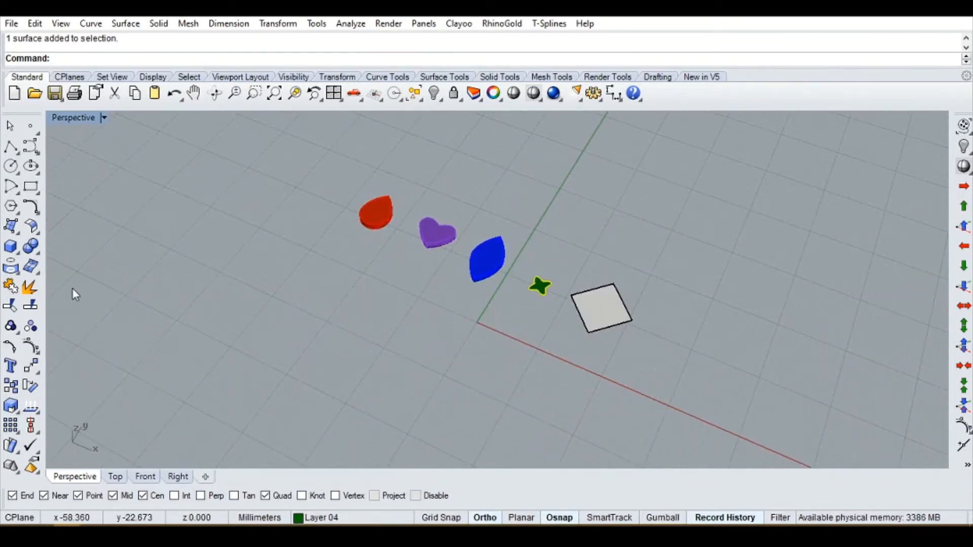
pyautogui.click(18, 255)
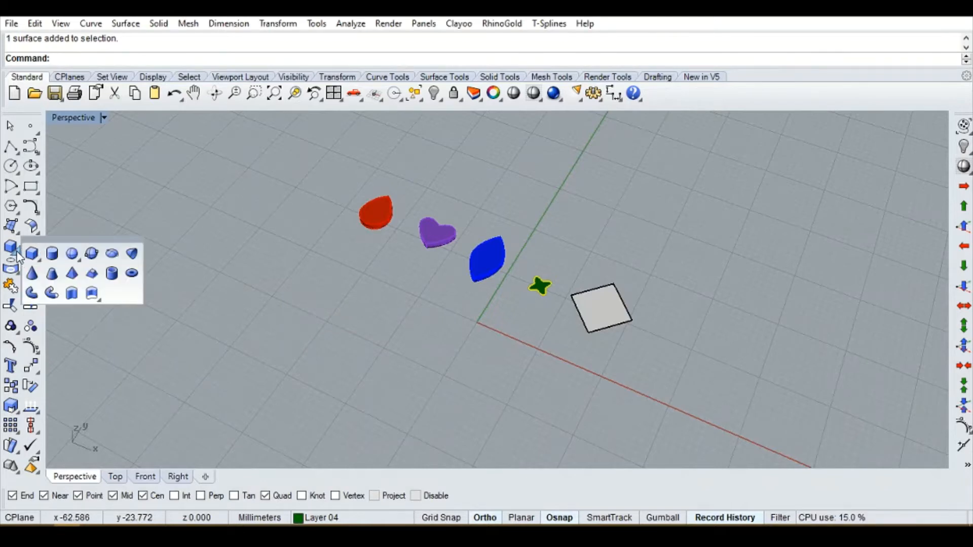
pyautogui.click(91, 294)
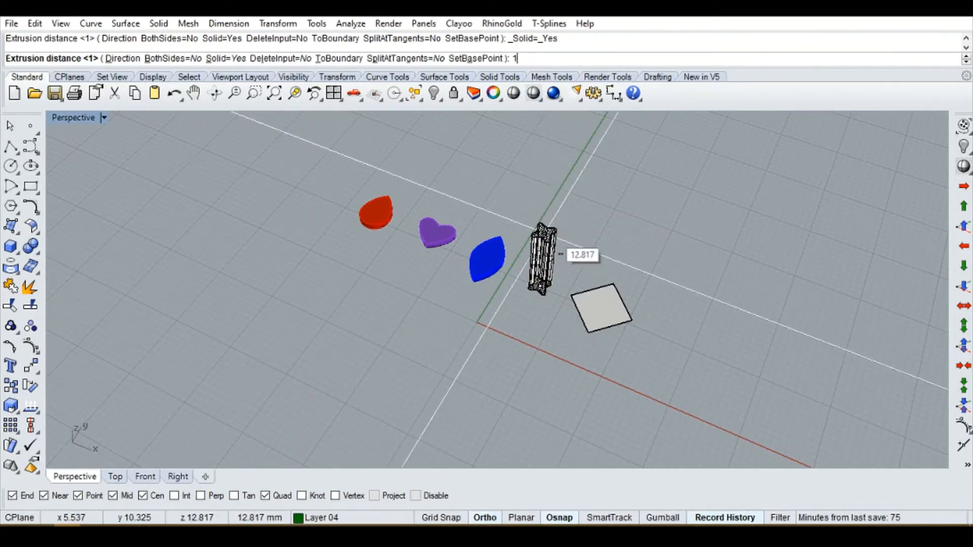
pyautogui.press('Return')
pyautogui.scroll(5, 556, 264)
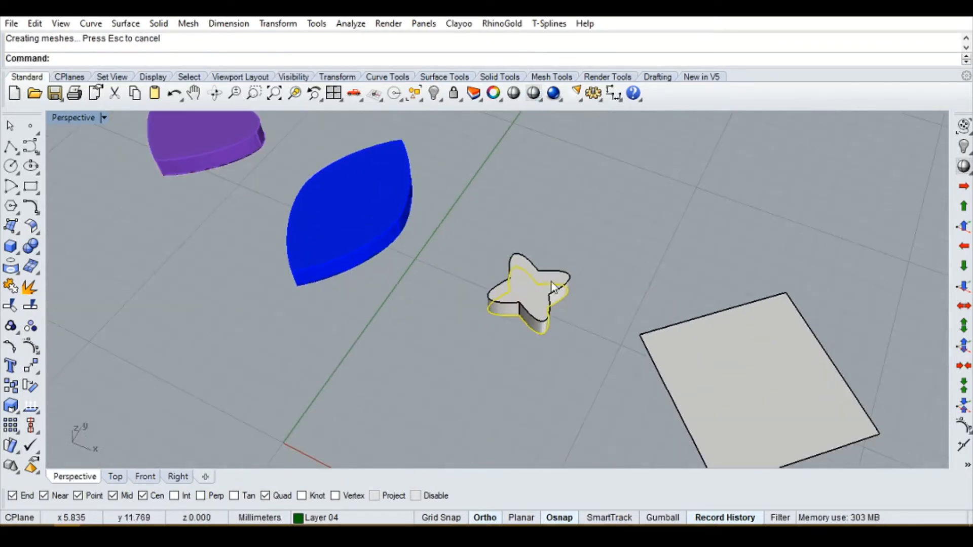
pyautogui.press('Delete')
# Move the extruded star solid to Layer 04.
pyautogui.click(540, 281)
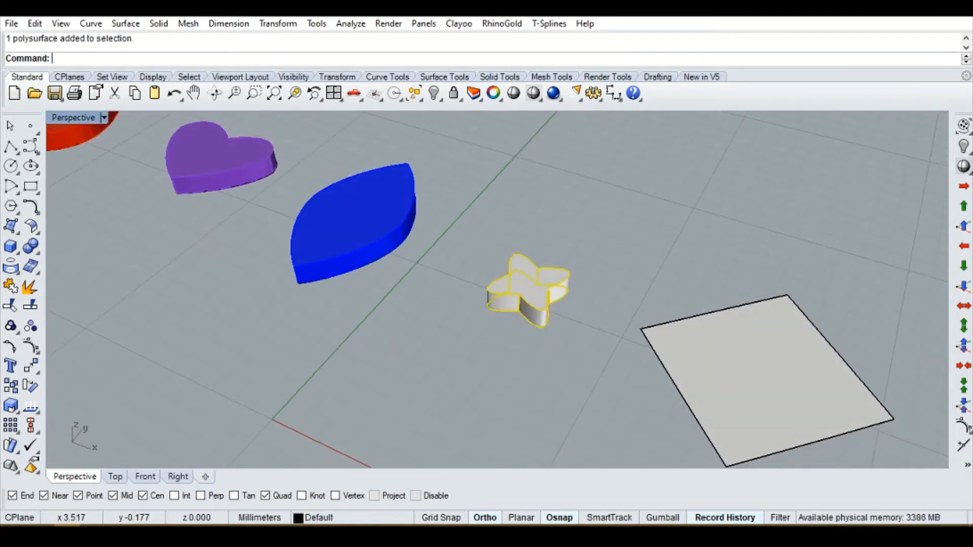
pyautogui.click(327, 522)
pyautogui.scroll(-6, 462, 288)
# Extrude the diamond surface 1 mm into a solid and delete the original flat surface.
pyautogui.moveTo(462, 304); pyautogui.dragTo(472, 327, button='right')
pyautogui.moveTo(619, 403); pyautogui.dragTo(611, 369, button='right')
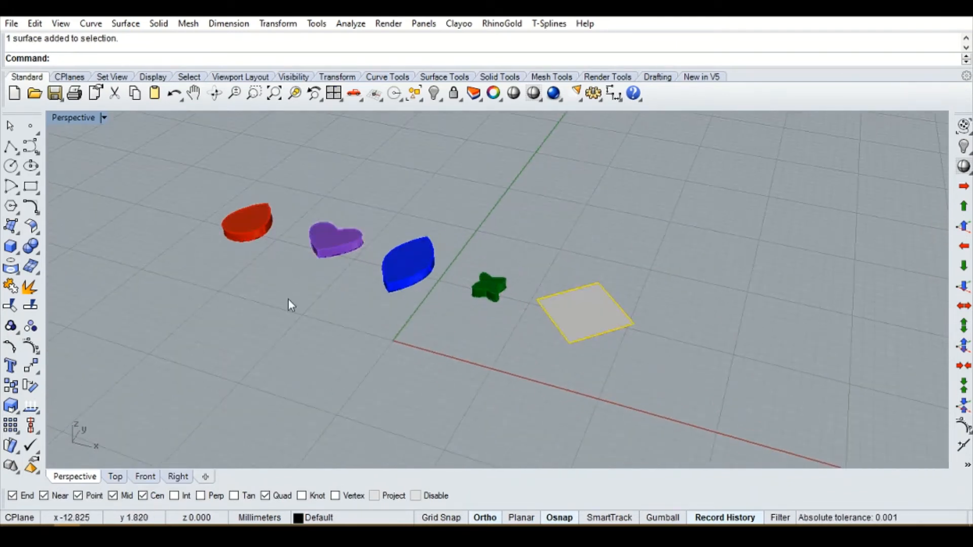
pyautogui.click(20, 254)
pyautogui.click(92, 296)
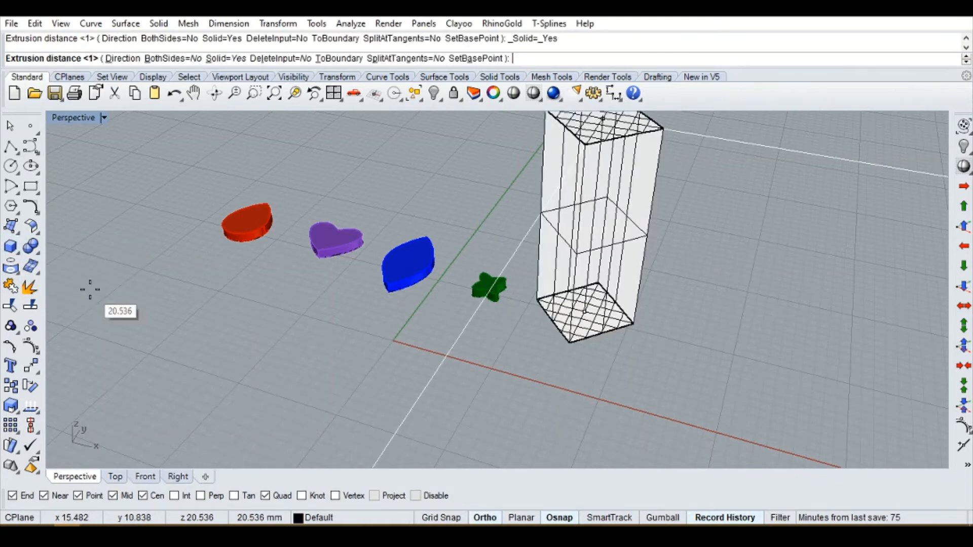
pyautogui.write('1')
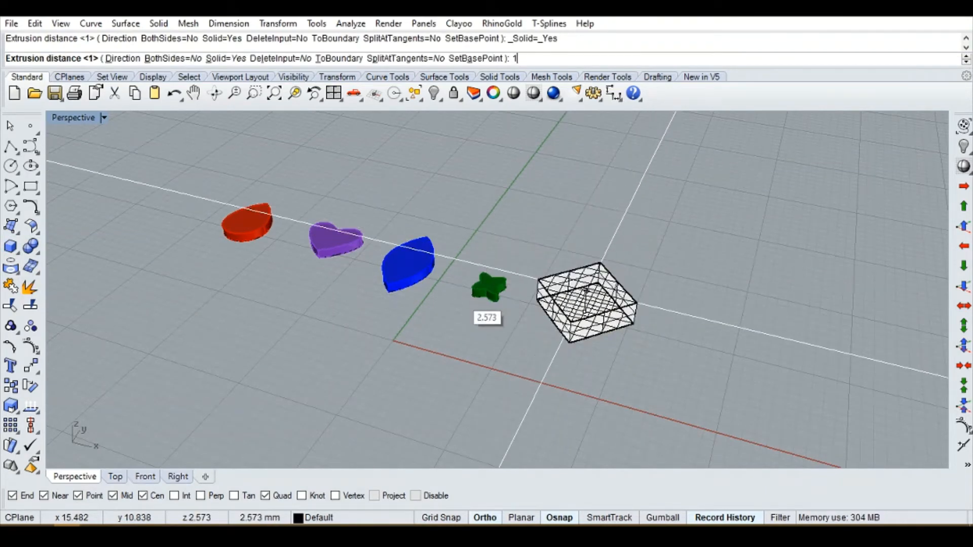
pyautogui.press('Return')
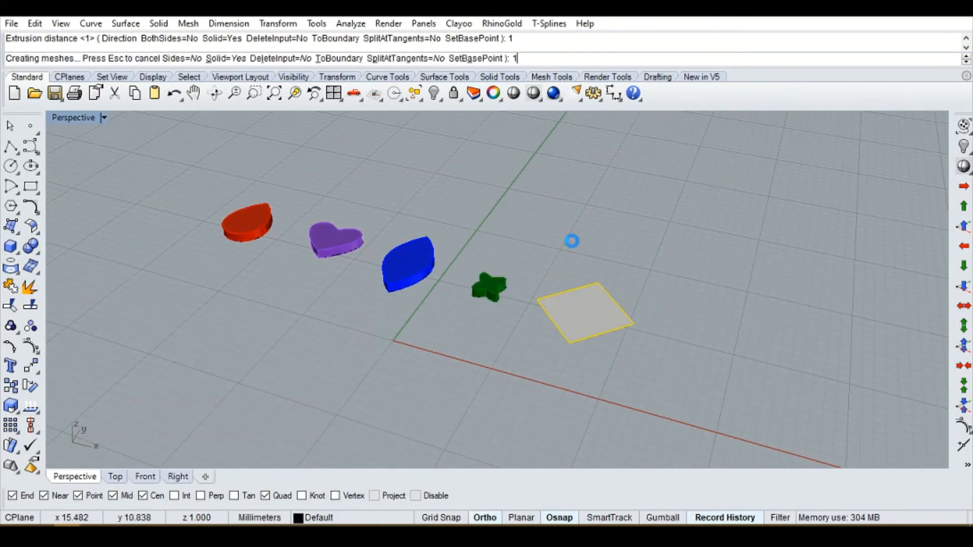
pyautogui.moveTo(641, 322); pyautogui.dragTo(422, 242, button='right')
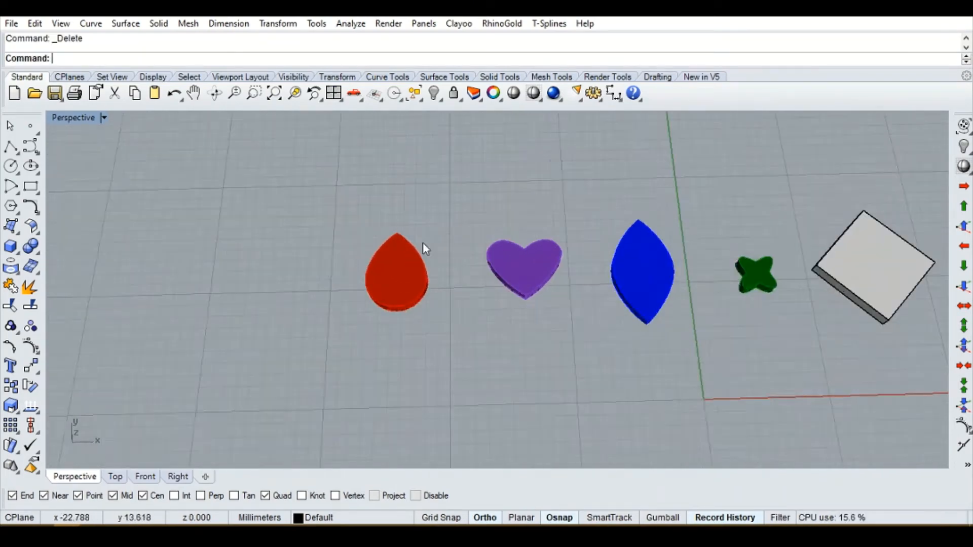
# Maximize the Top viewport in shaded display and examine the row of extruded solids from above.
pyautogui.scroll(5, 423, 242)
pyautogui.scroll(-5, 341, 254)
pyautogui.moveTo(341, 254); pyautogui.dragTo(615, 354, button='right')
pyautogui.hotkey('ctrl', 'F1')
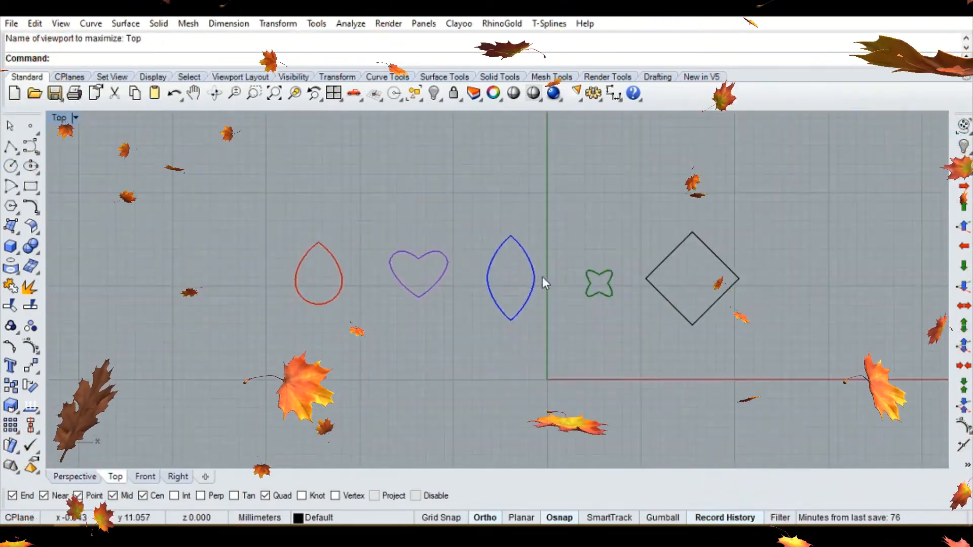
pyautogui.hotkey('ctrl', 'alt', 's')
pyautogui.scroll(5, 541, 278)
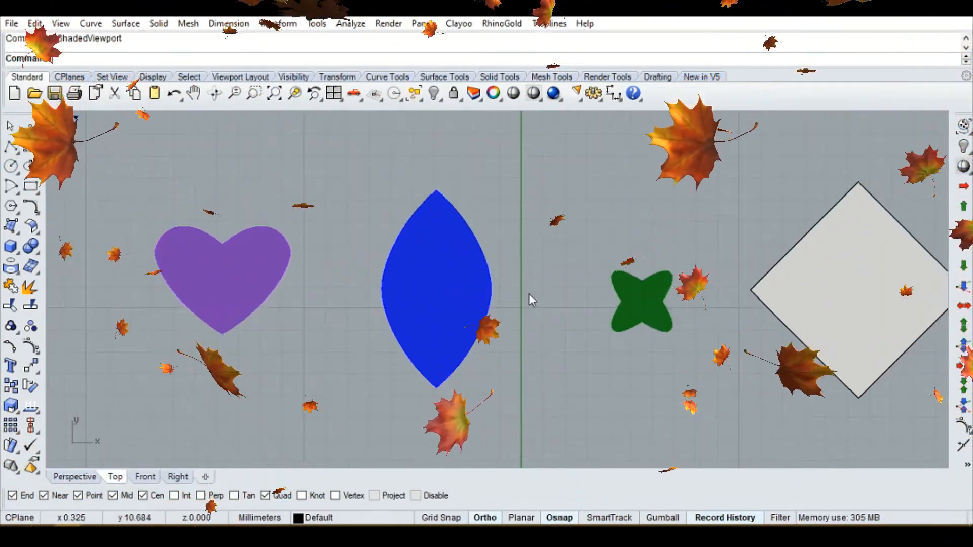
pyautogui.scroll(-3, 537, 299)
pyautogui.moveTo(542, 300); pyautogui.dragTo(578, 294, button='right')
pyautogui.scroll(2, 552, 299)
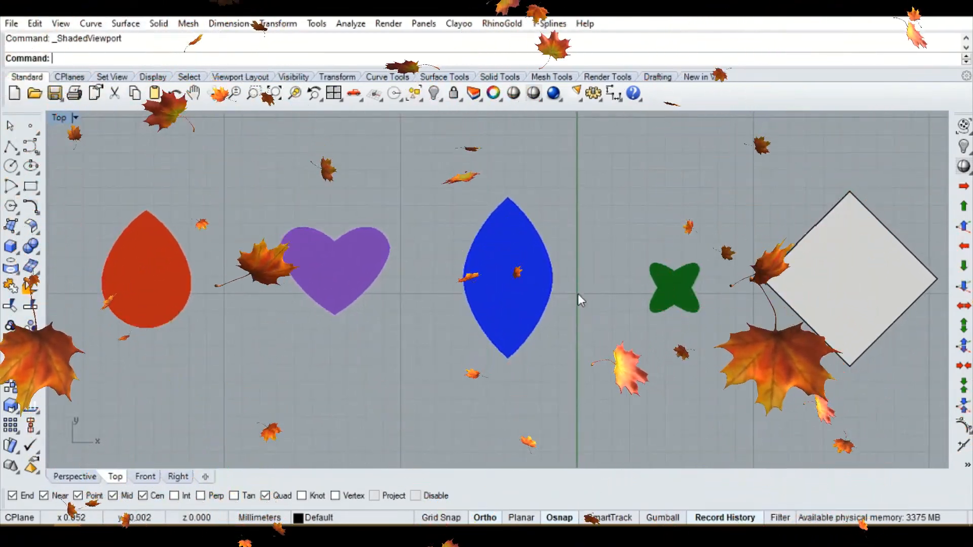